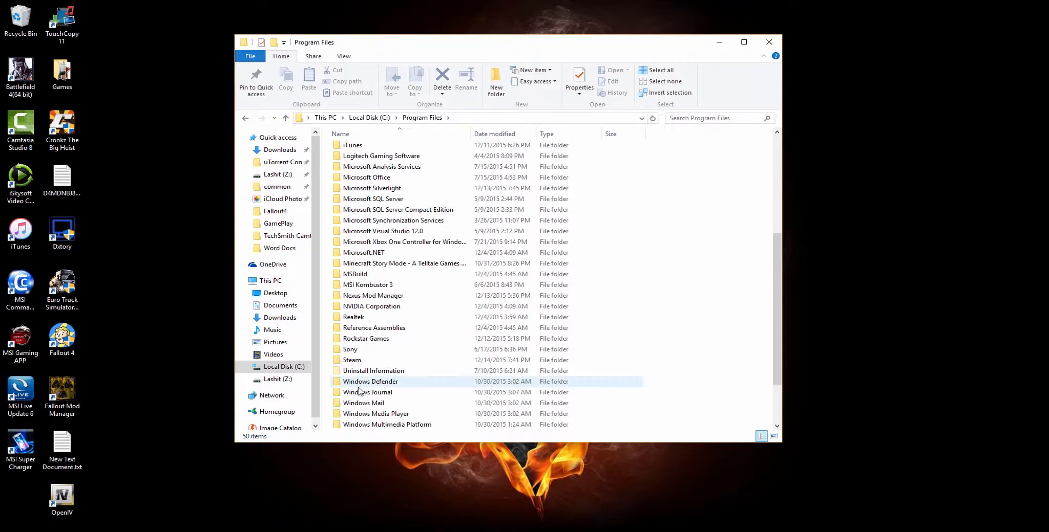
- Open the Fallout 4 game folder in Program Files under Steam\steamapps\common
double_click(366, 360)
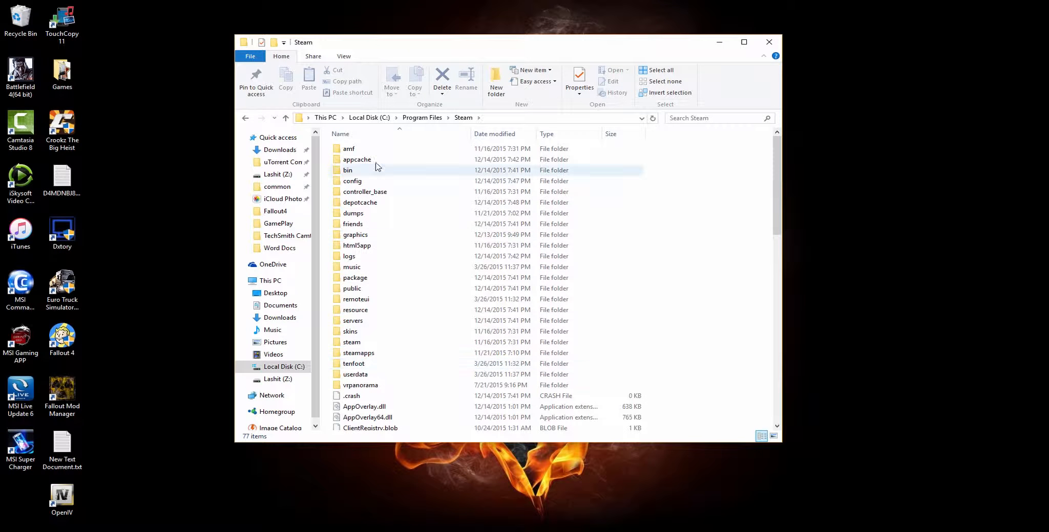
double_click(392, 356)
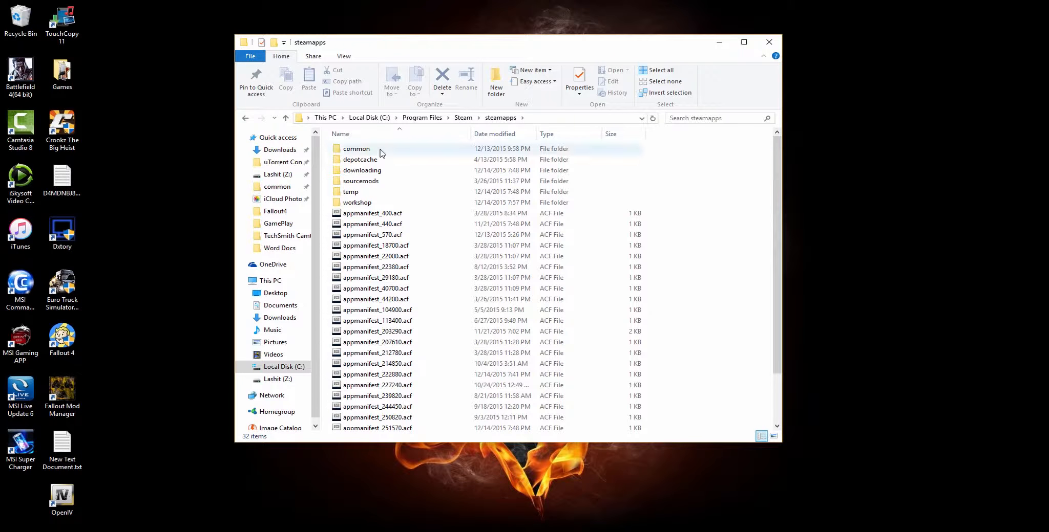
double_click(378, 150)
click(365, 184)
double_click(365, 182)
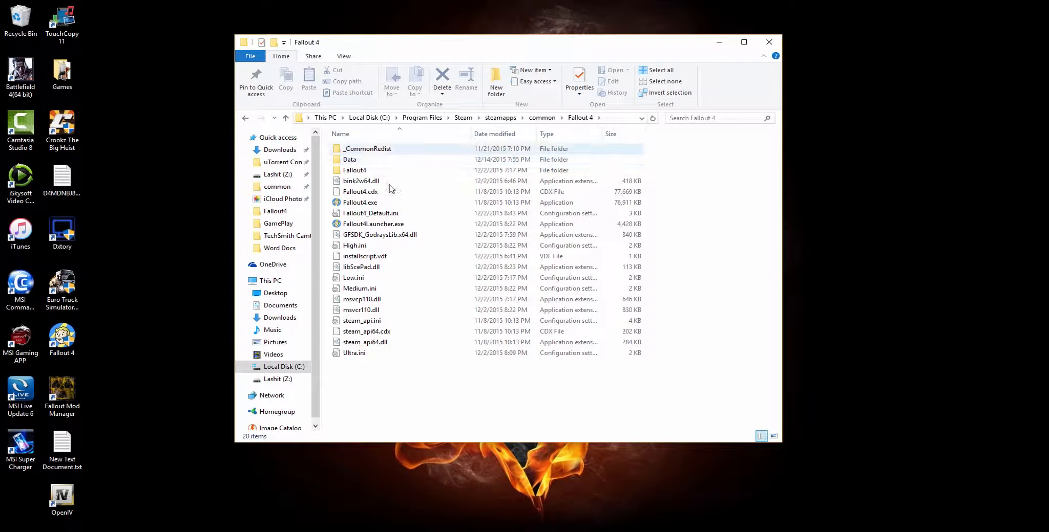
- Copy the whole Fallout 4 game folder from common into the Fallout 4 Backup folder on the desktop
key(alt+Left)
right_click(363, 182)
click(389, 448)
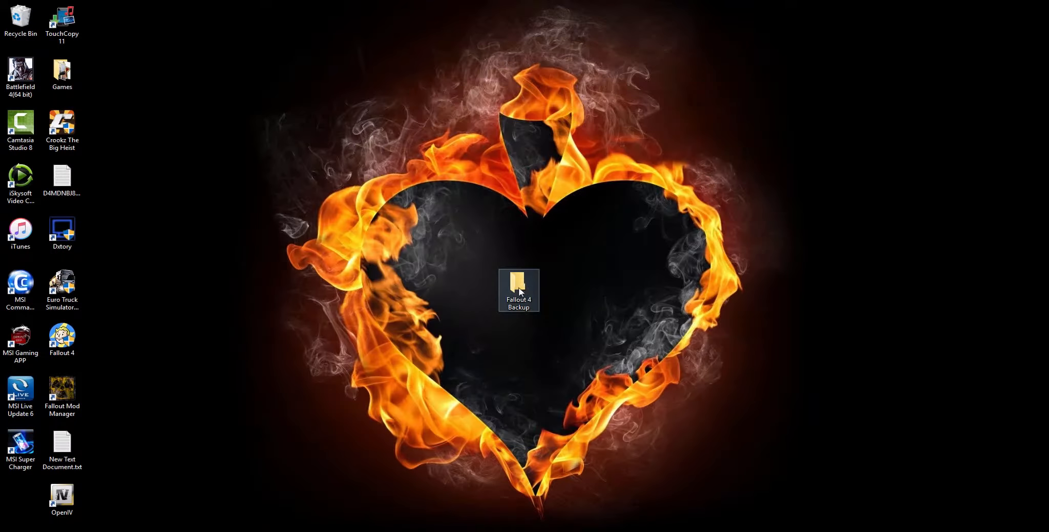
double_click(519, 292)
right_click(384, 229)
click(458, 294)
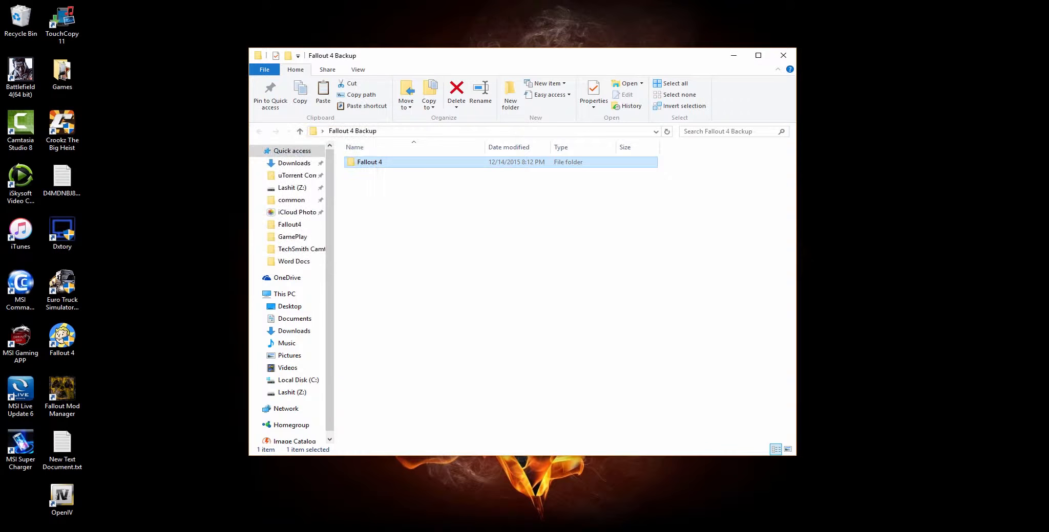
- Open the Fallout4 folder under Documents\My Games
click(294, 318)
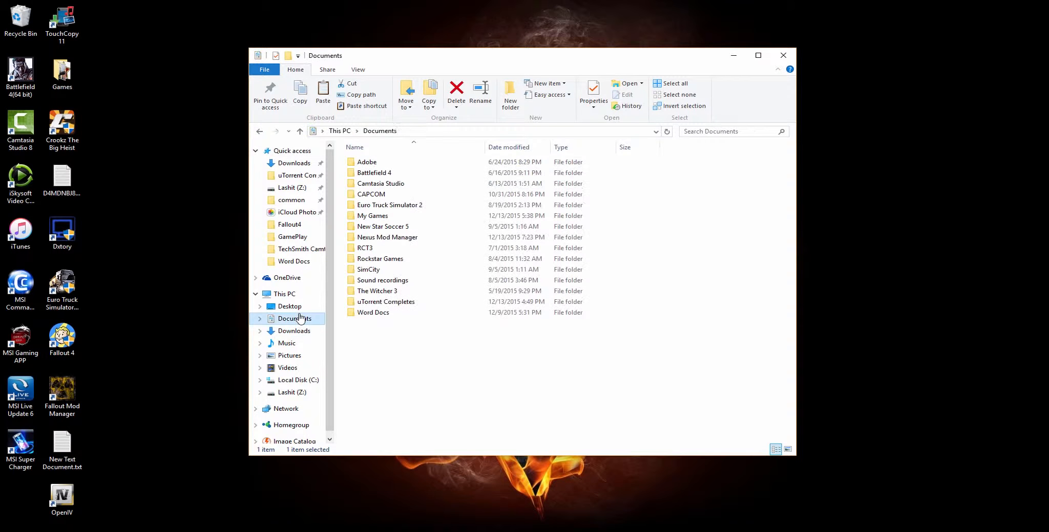
double_click(376, 216)
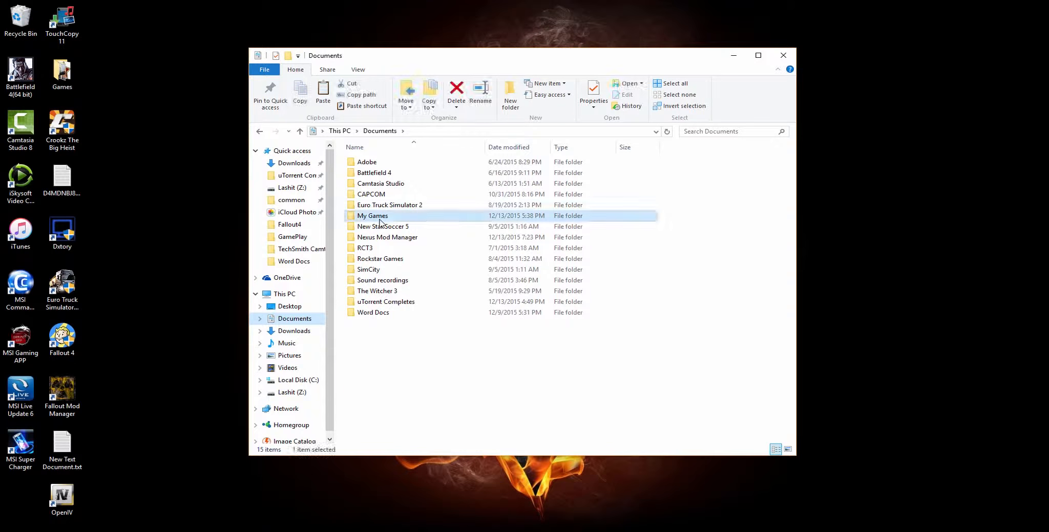
double_click(376, 205)
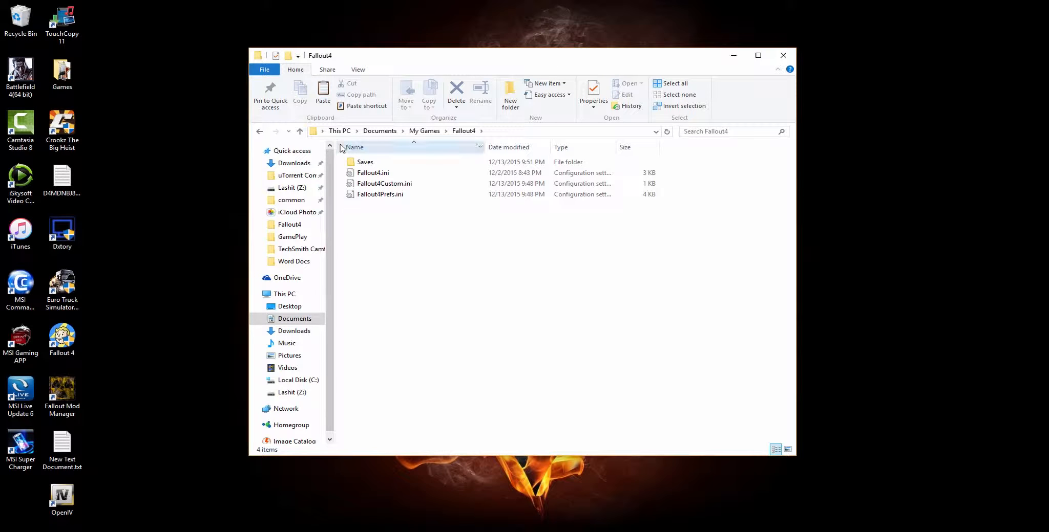
- Copy the Saves folder and the three Fallout 4 .ini files into the Fallout 4 Backup folder
drag(376, 215, 430, 163)
right_click(393, 201)
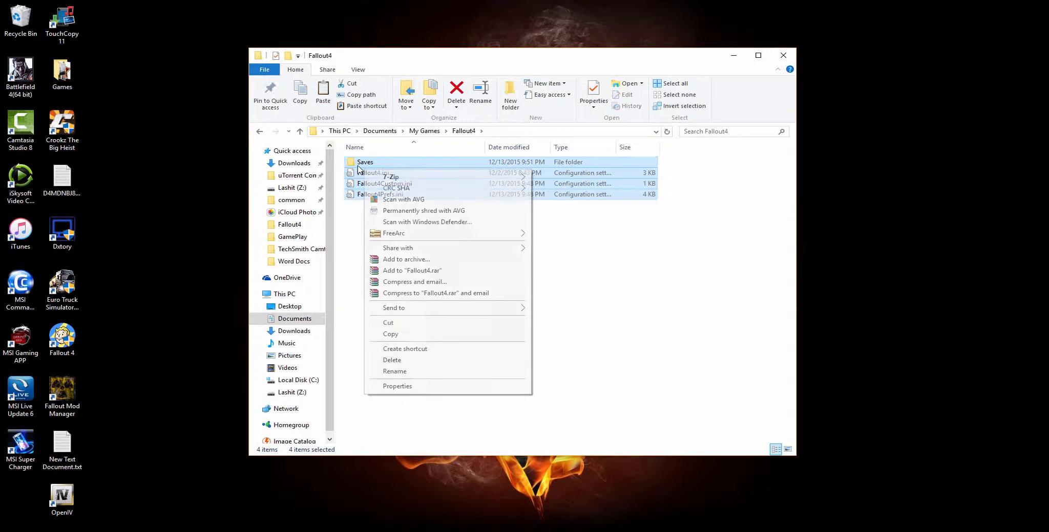
click(484, 334)
drag(701, 73, 419, 122)
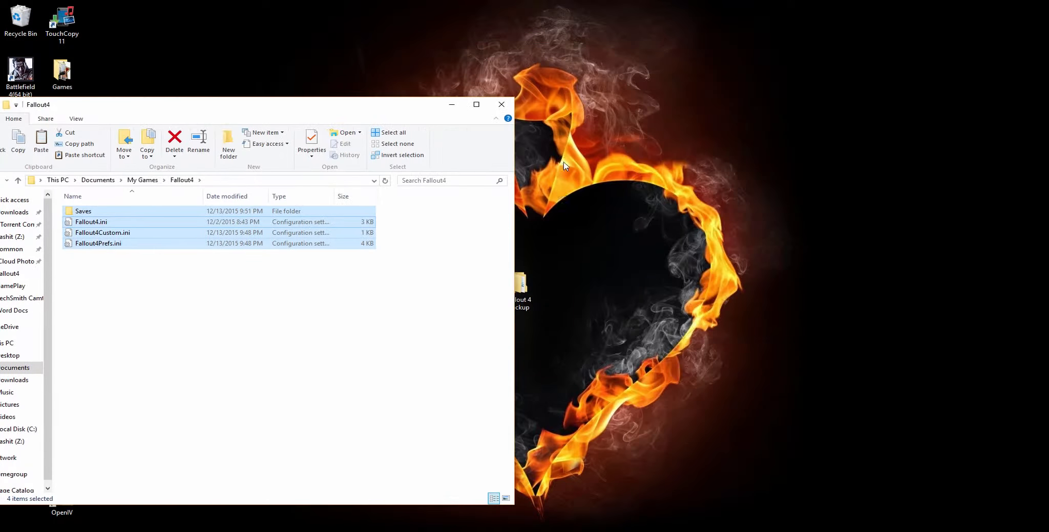
double_click(525, 289)
right_click(245, 151)
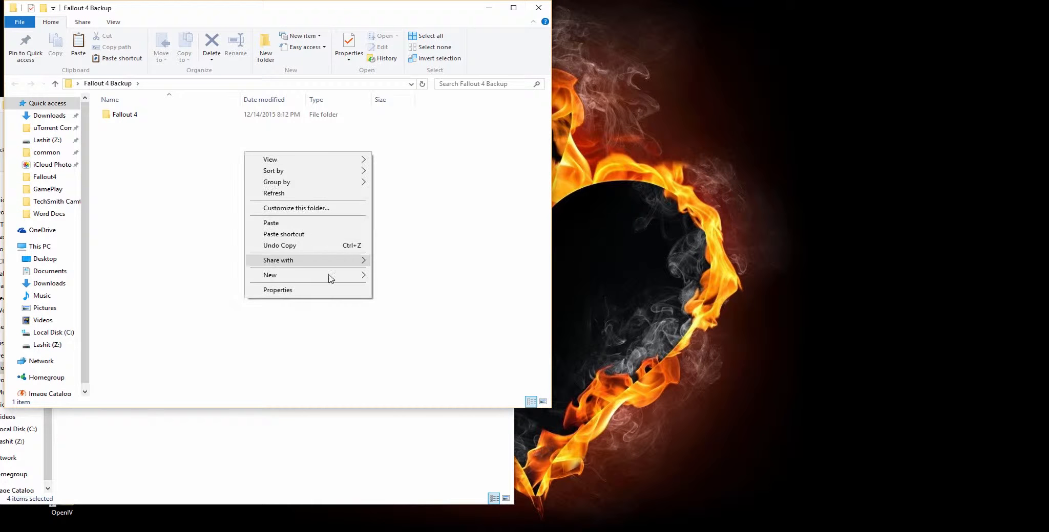
click(311, 224)
click(227, 204)
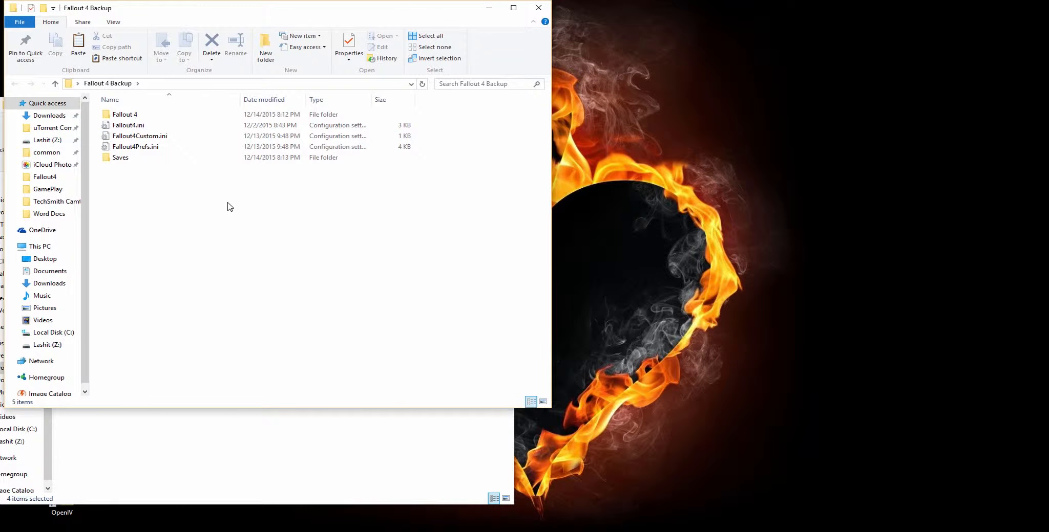
- Close the backup folder's window and move the Fallout 4 Backup folder to the upper right area of the desktop
click(538, 8)
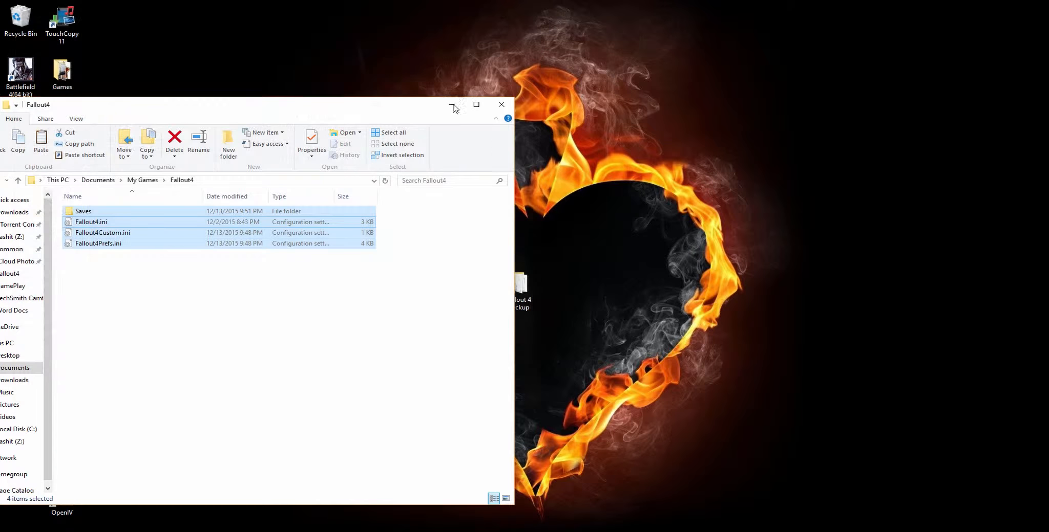
drag(543, 289, 745, 27)
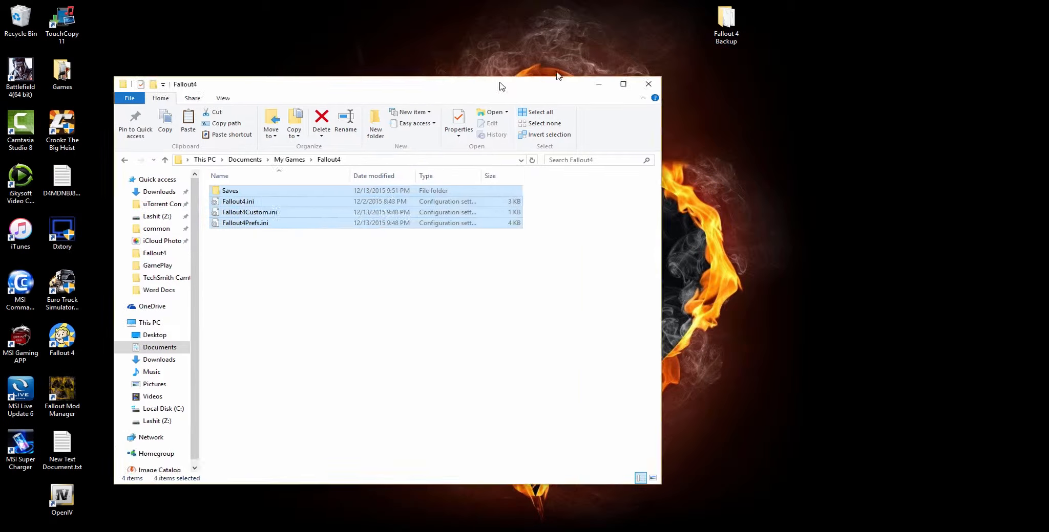
click(679, 359)
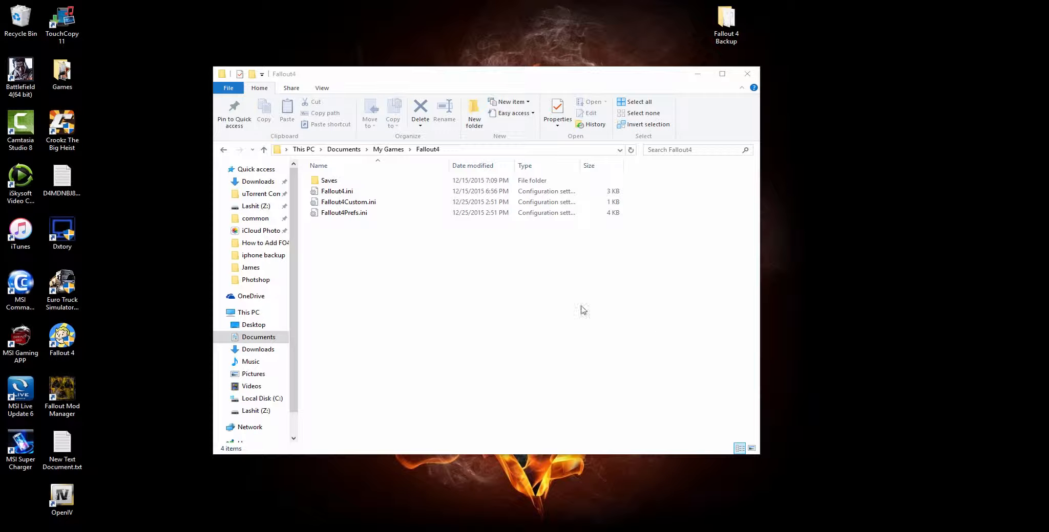
- Append an [Archive] section with bInvalidateOlderFiles=1 and sResourceDataDirsFinal= to Fallout4Custom.ini, and save and close the file
right_click(351, 202)
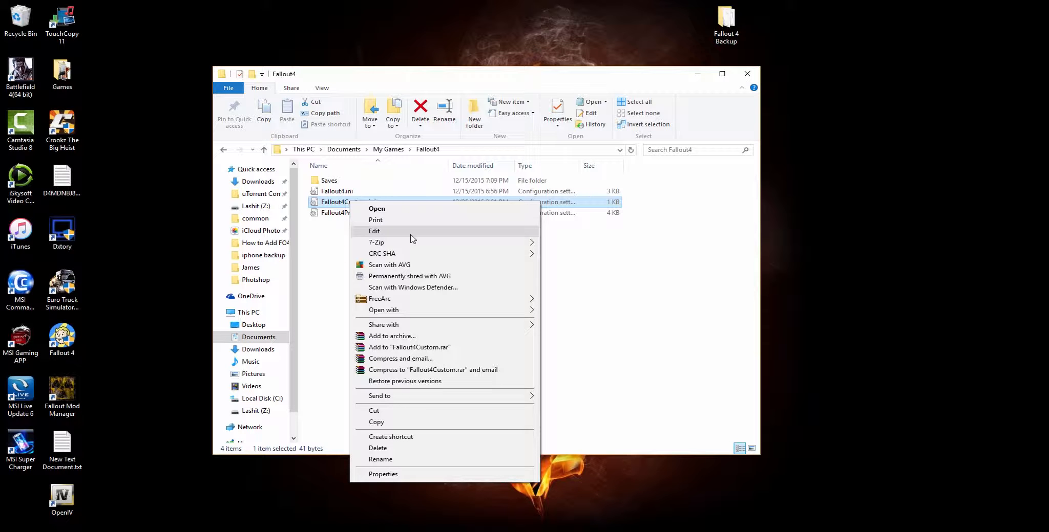
mouse_move(496, 313)
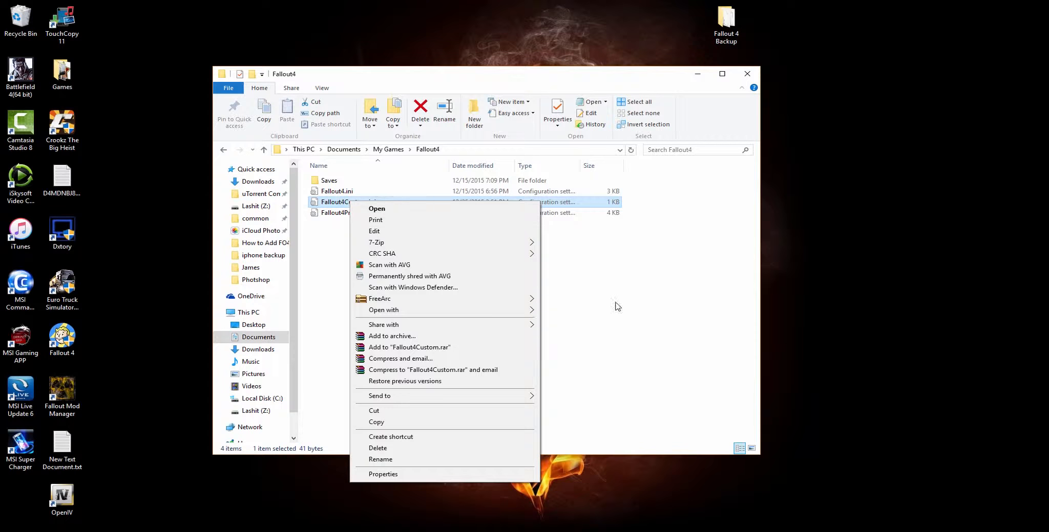
click(407, 231)
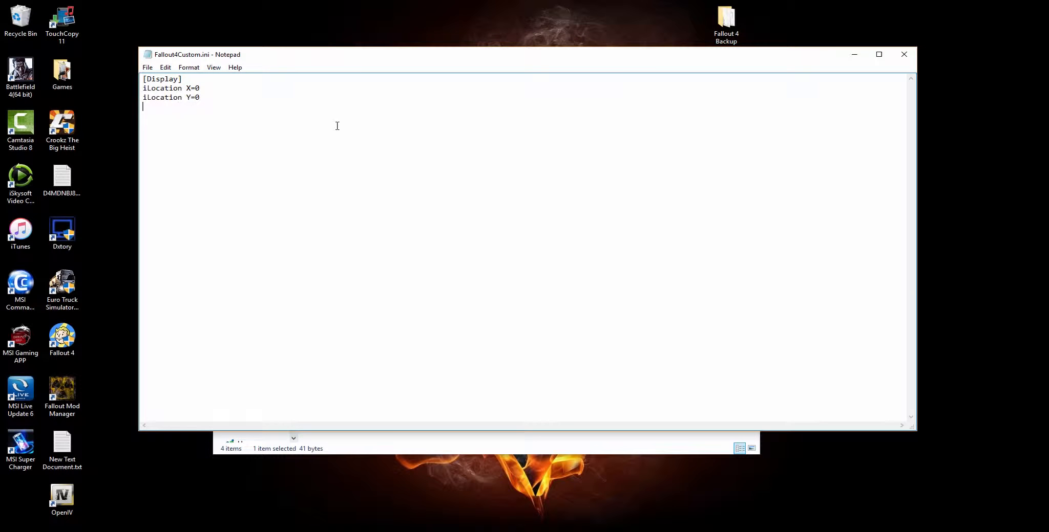
key(ctrl+v)
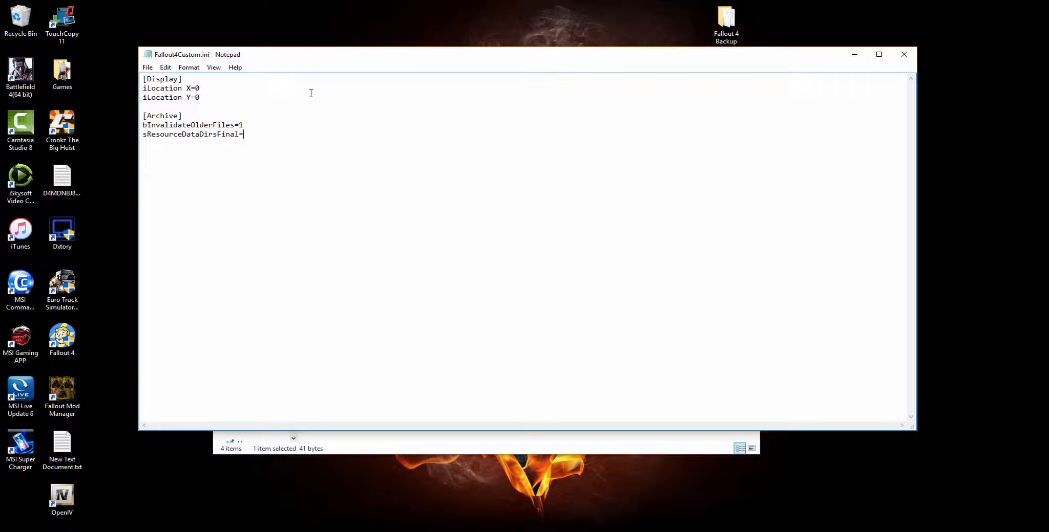
click(893, 51)
click(497, 285)
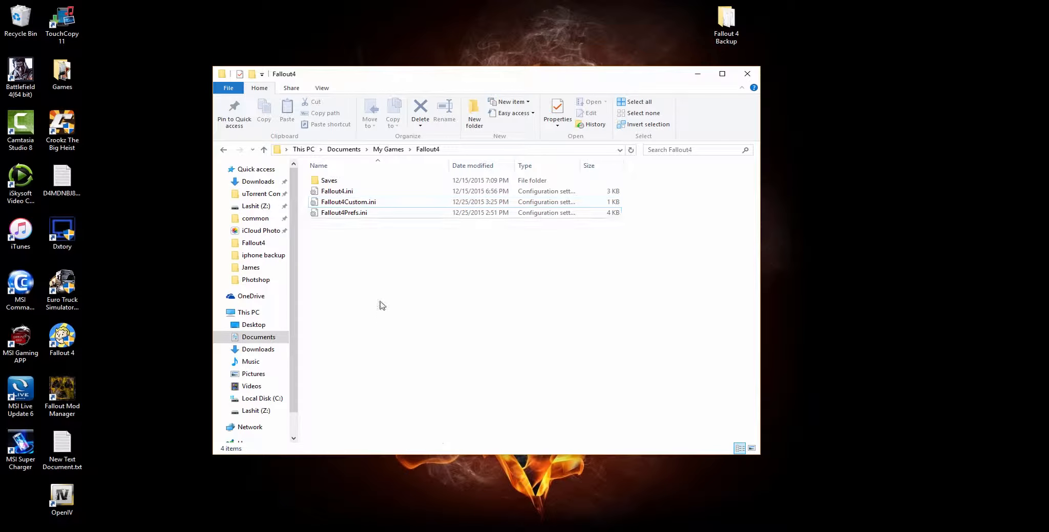
- Open Fallout4Prefs.ini for editing and look over its display settings
right_click(352, 215)
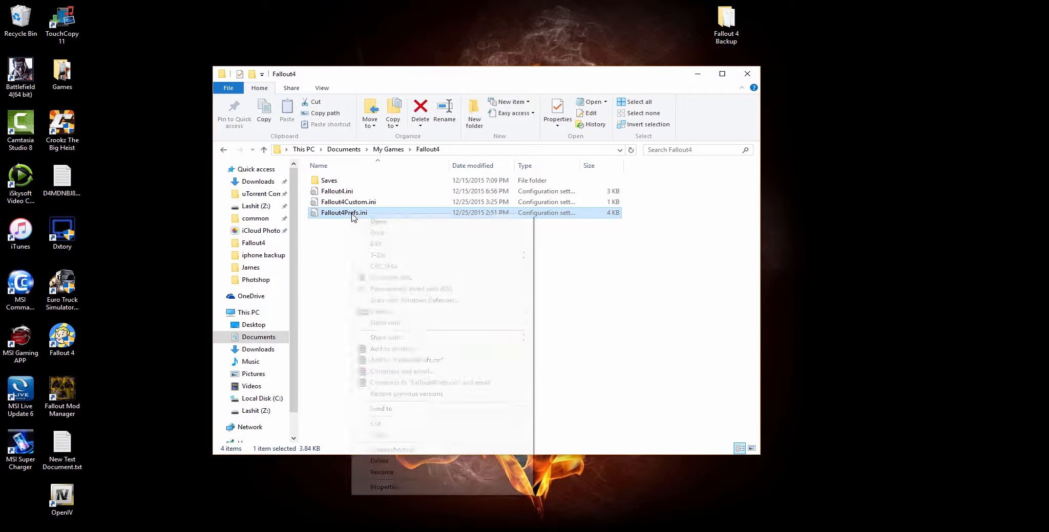
click(423, 244)
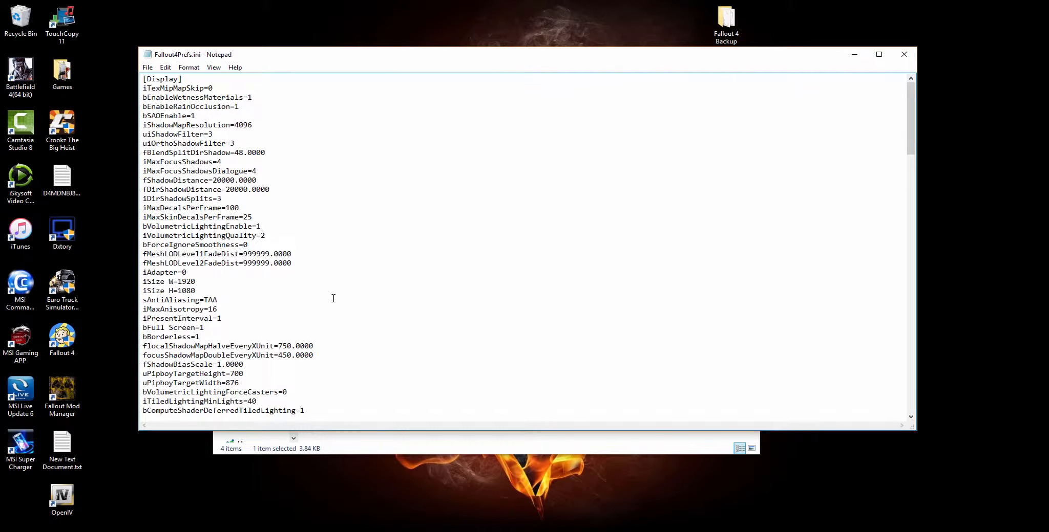
scroll(333, 298, down, 8)
drag(213, 245, 160, 227)
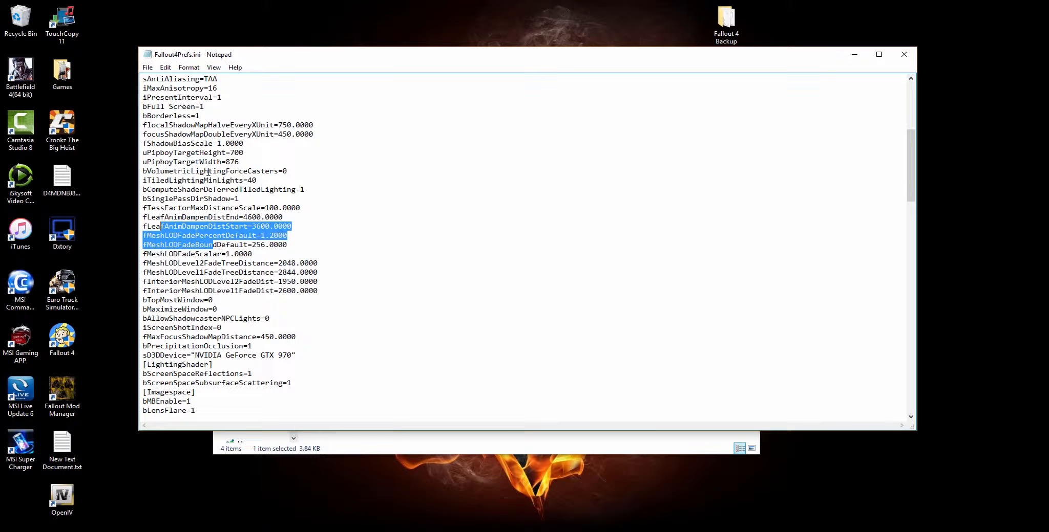
scroll(201, 204, up, 8)
drag(185, 81, 143, 80)
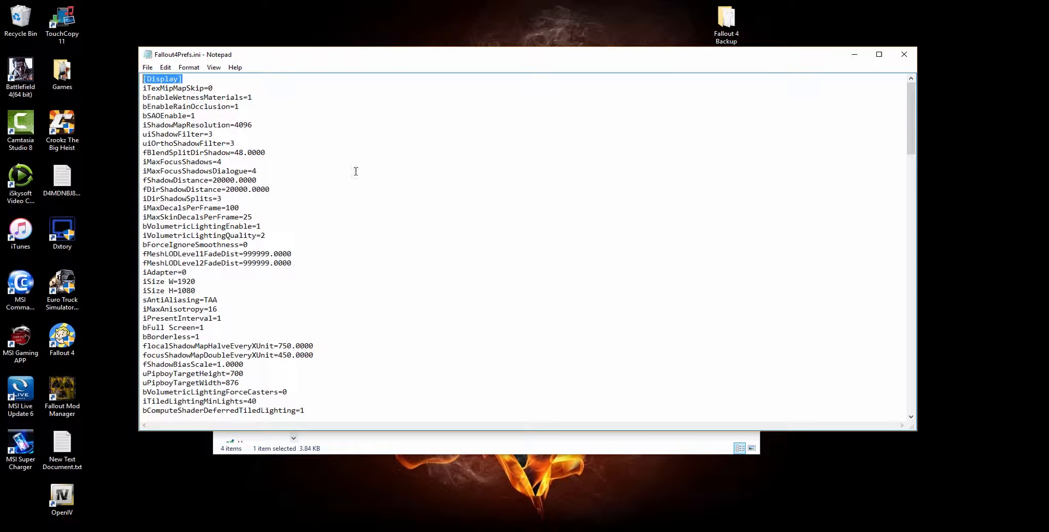
click(316, 181)
- Search Fallout4Prefs.ini for "launcher" and close the search
key(ctrl+f)
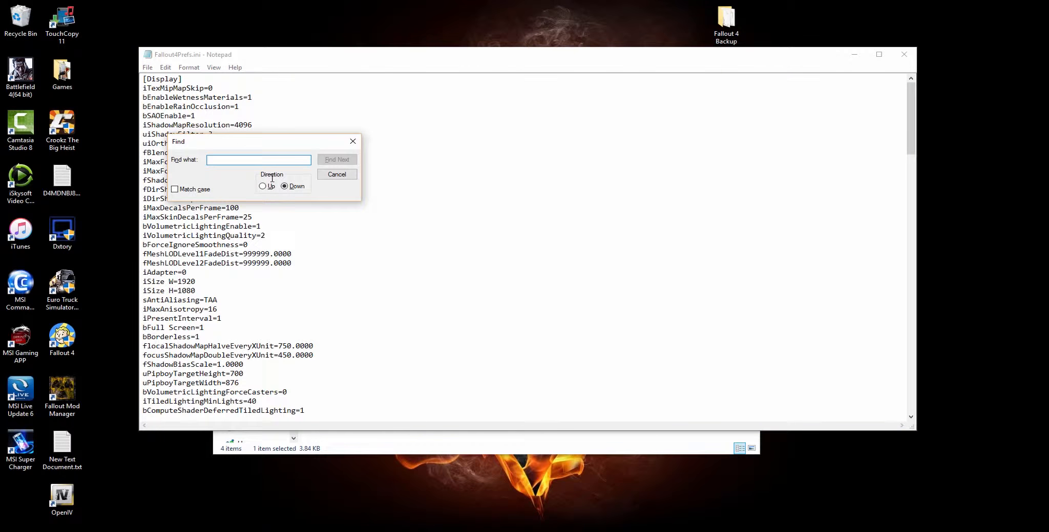
text(lau)
key(Return)
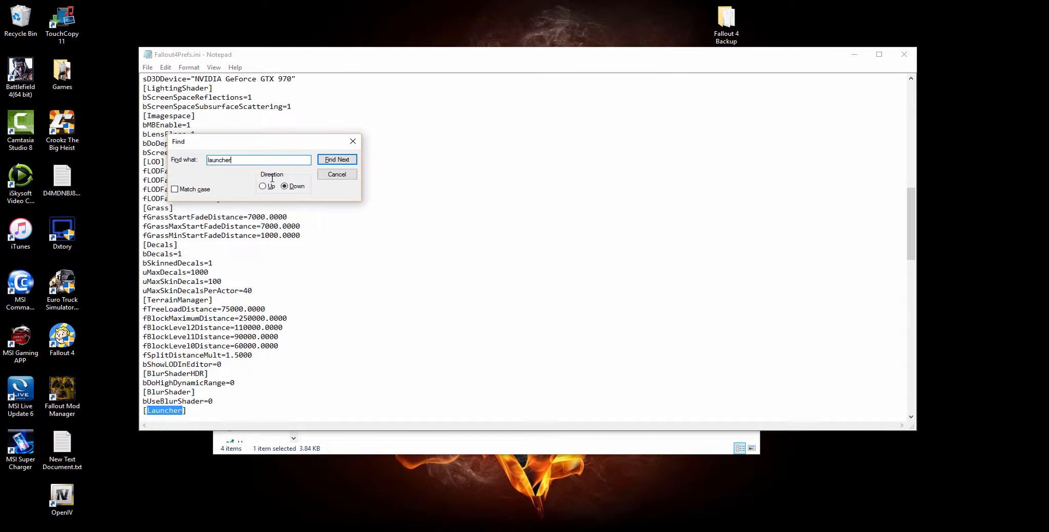
click(353, 141)
- Add the line bEnableFileSelection=1 directly beneath the [Launcher] heading, and save and close Fallout4Prefs.ini
scroll(221, 280, down, 5)
scroll(221, 280, down, 3)
click(209, 193)
key(Return)
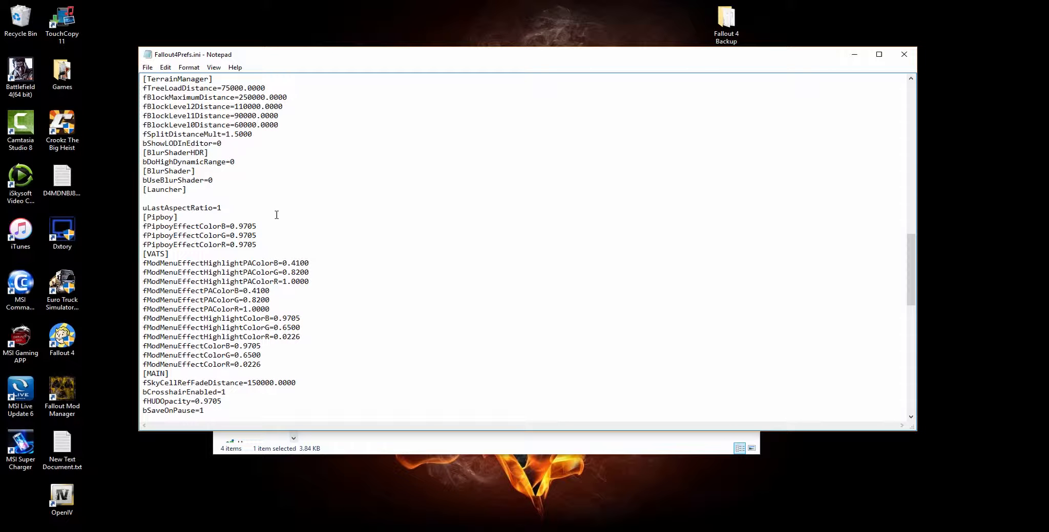
key(ctrl+v)
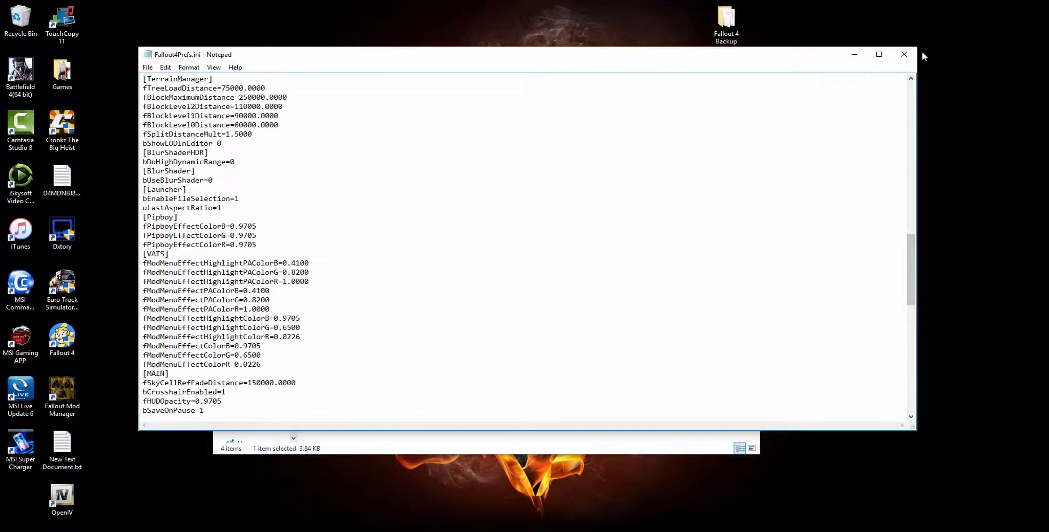
click(903, 56)
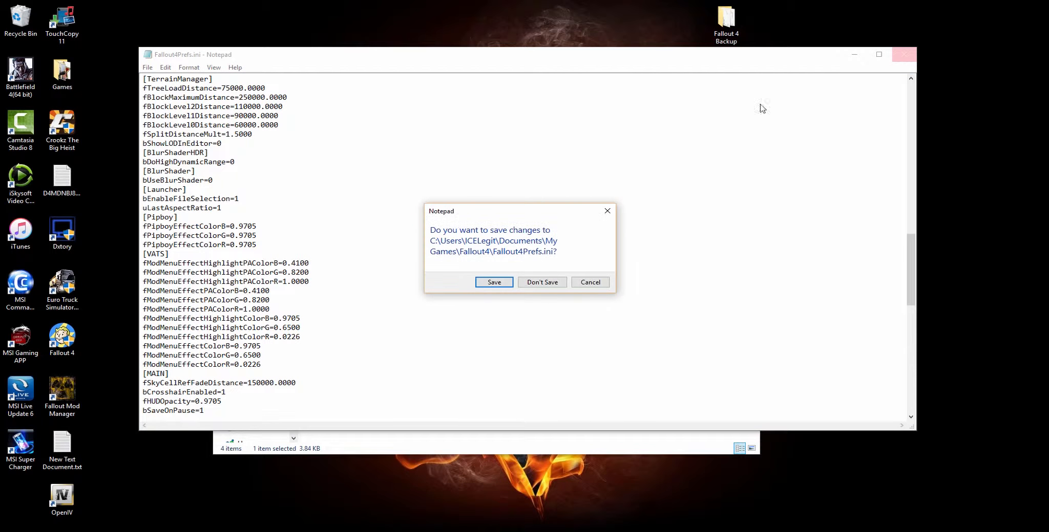
click(494, 283)
click(445, 304)
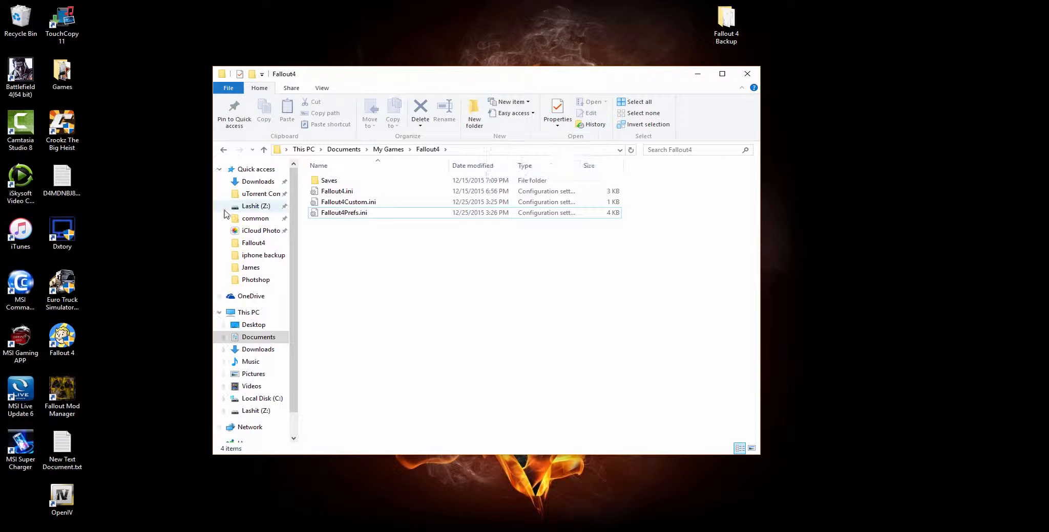
- Switch to the browser and download Nexus Mod Manager for Vista, Win 7, 8, 10 from the Nexus Mods page
click(408, 530)
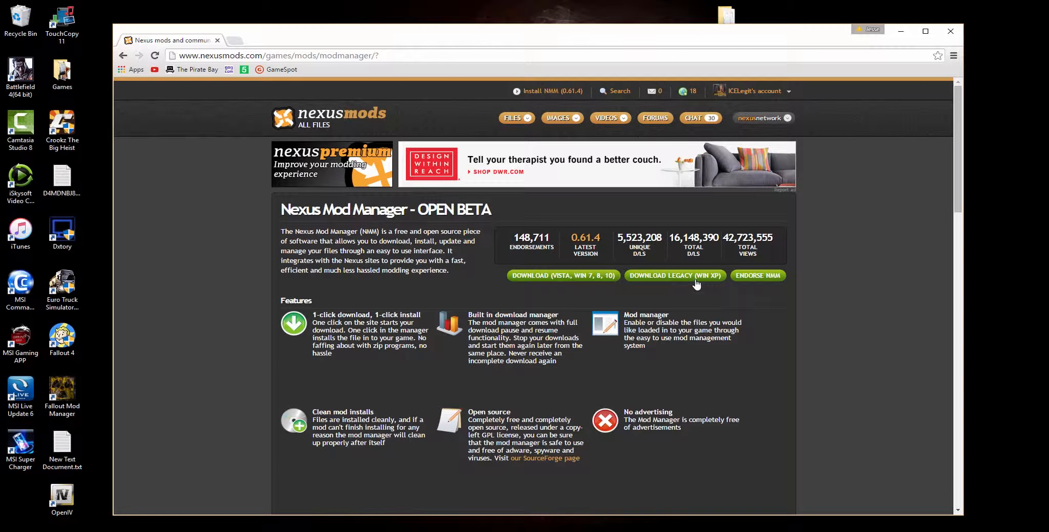
click(554, 277)
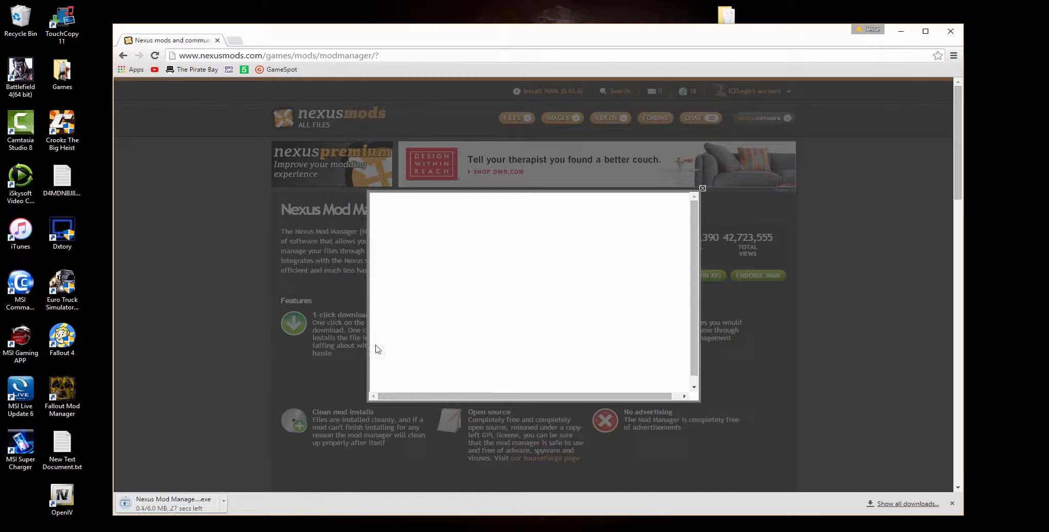
click(702, 188)
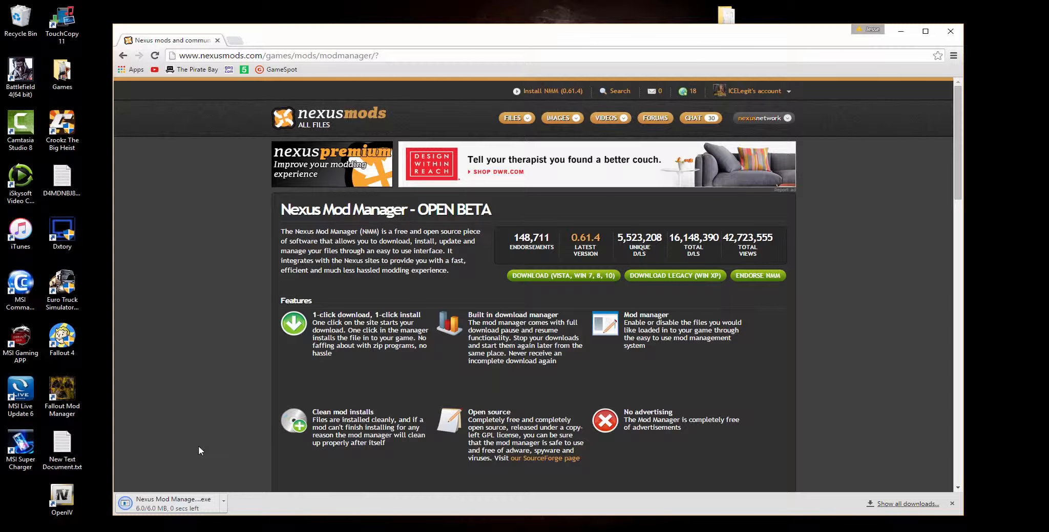
- Run the downloaded Nexus Mod Manager 0.61.4 installer with English as the setup language
click(188, 508)
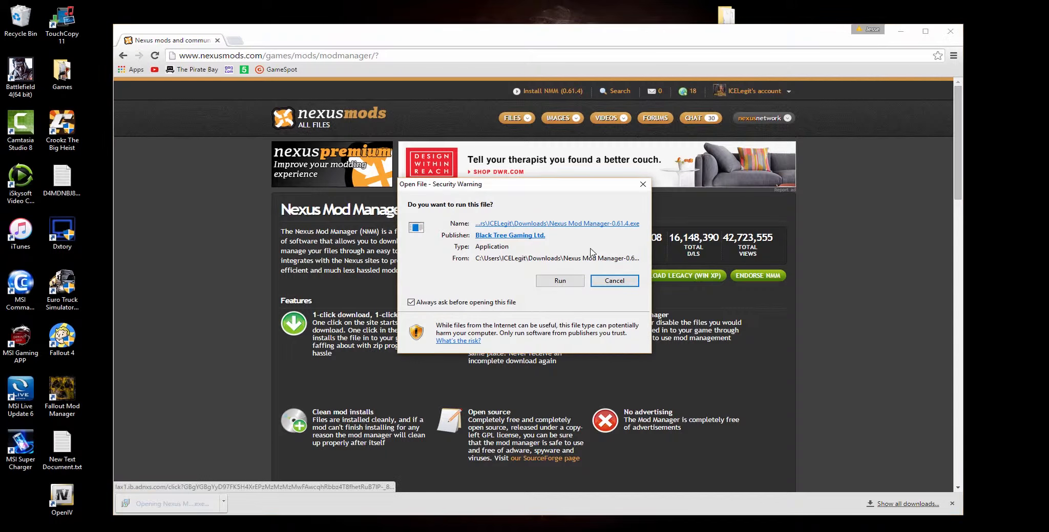
click(574, 281)
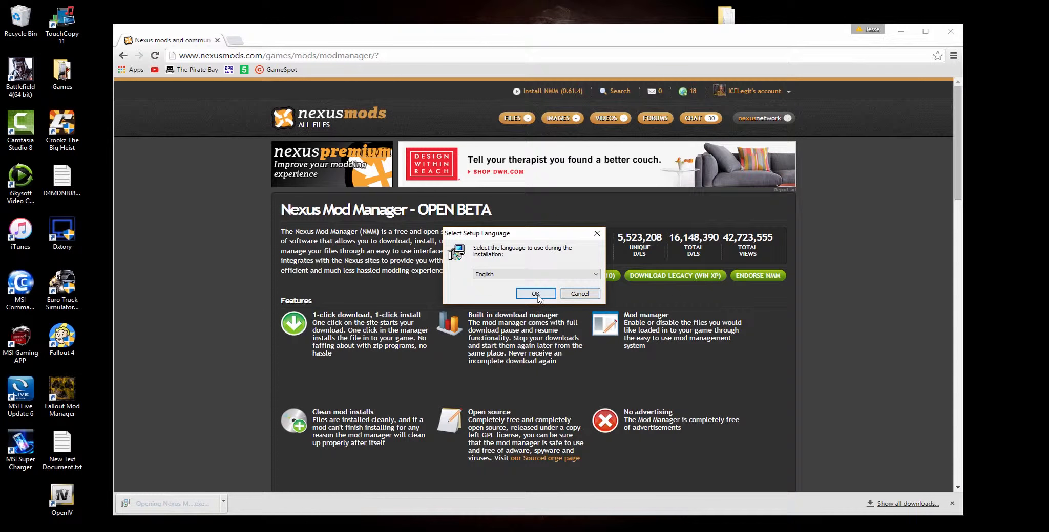
click(537, 295)
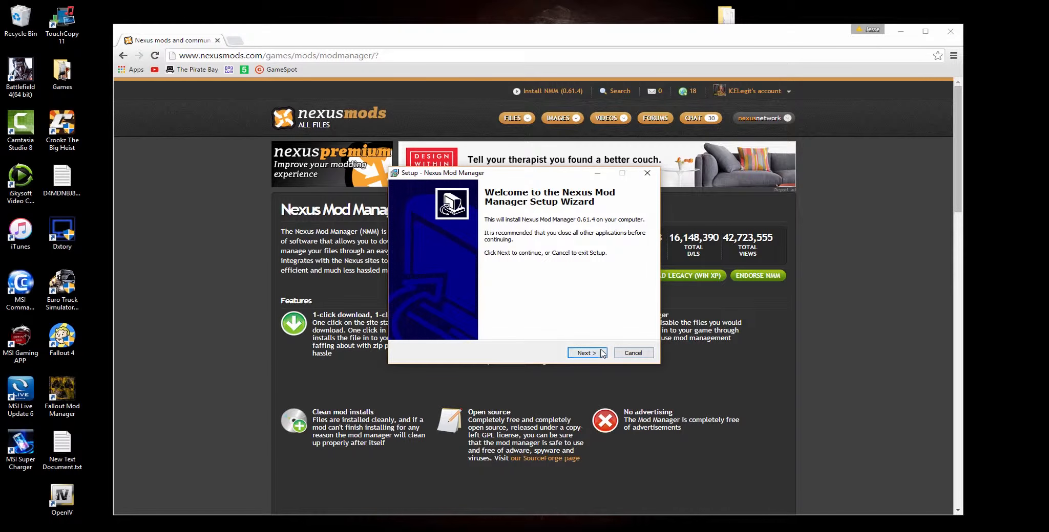
- Complete the Nexus Mod Manager setup wizard, launch the program and stop its search for installed games
click(602, 353)
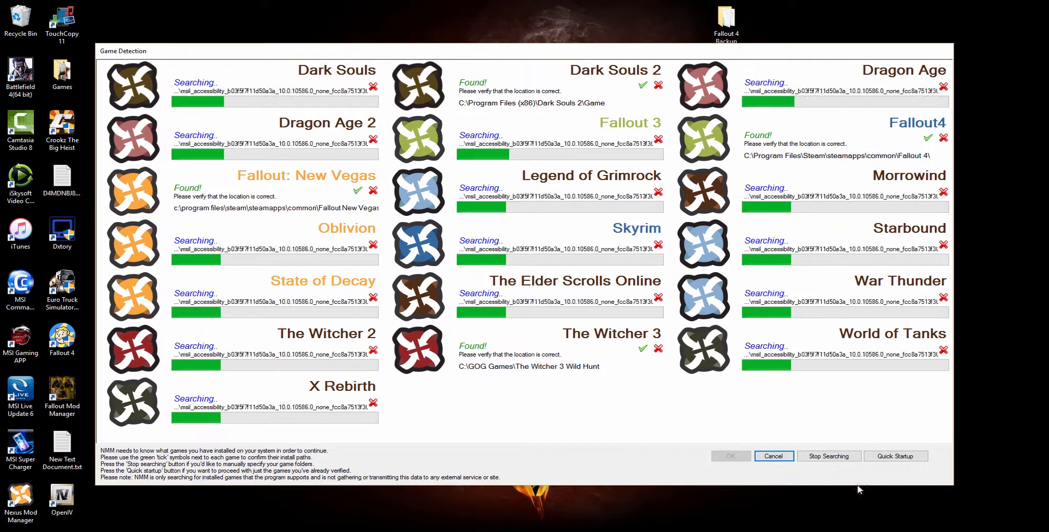
click(828, 456)
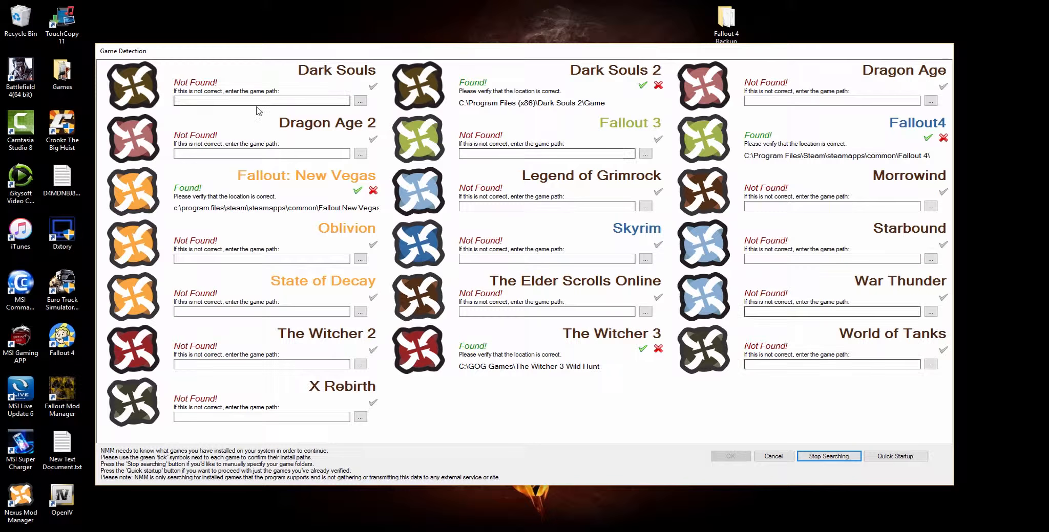
- Confirm the detected locations of Fallout: New Vegas, Dark Souls 2, The Witcher 3 and Fallout4, and accept the game detection
click(357, 190)
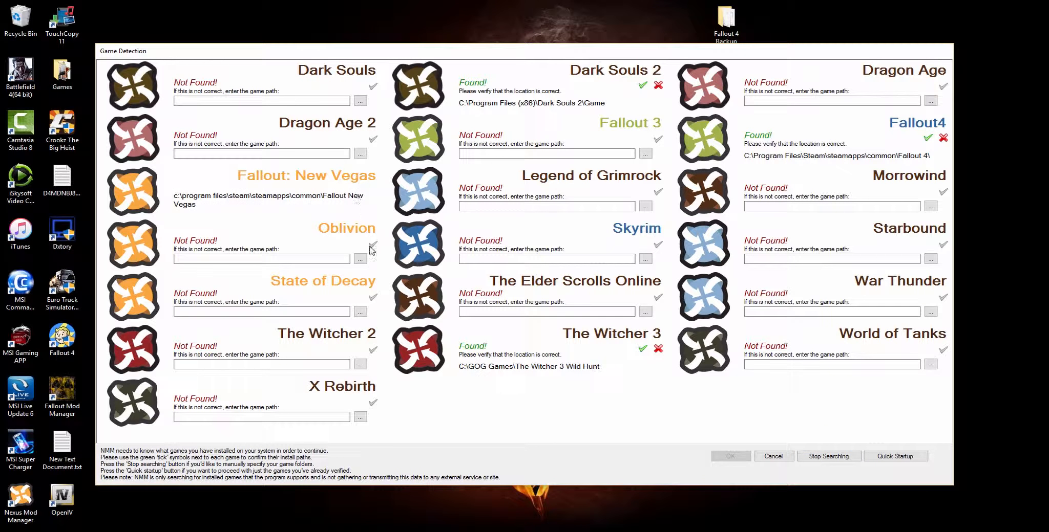
click(642, 86)
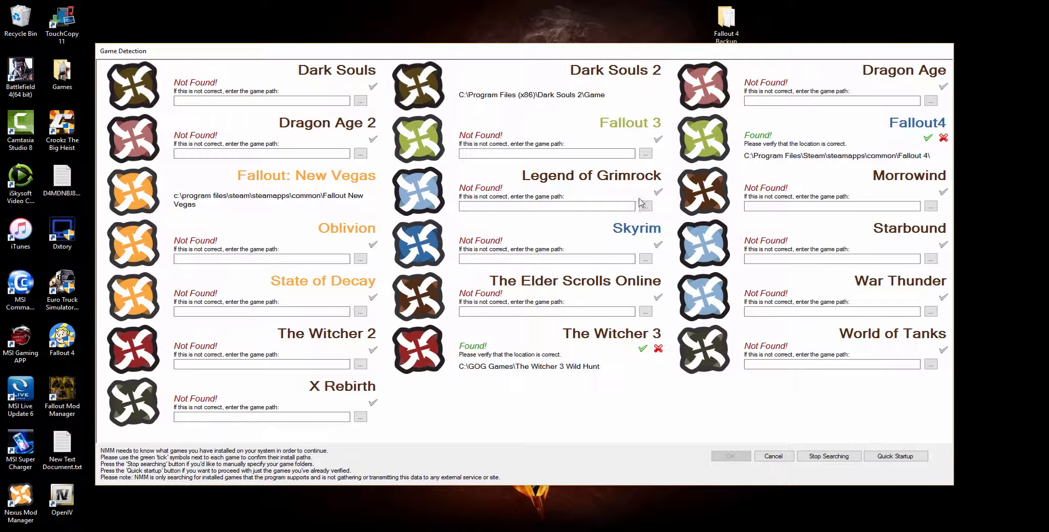
click(643, 350)
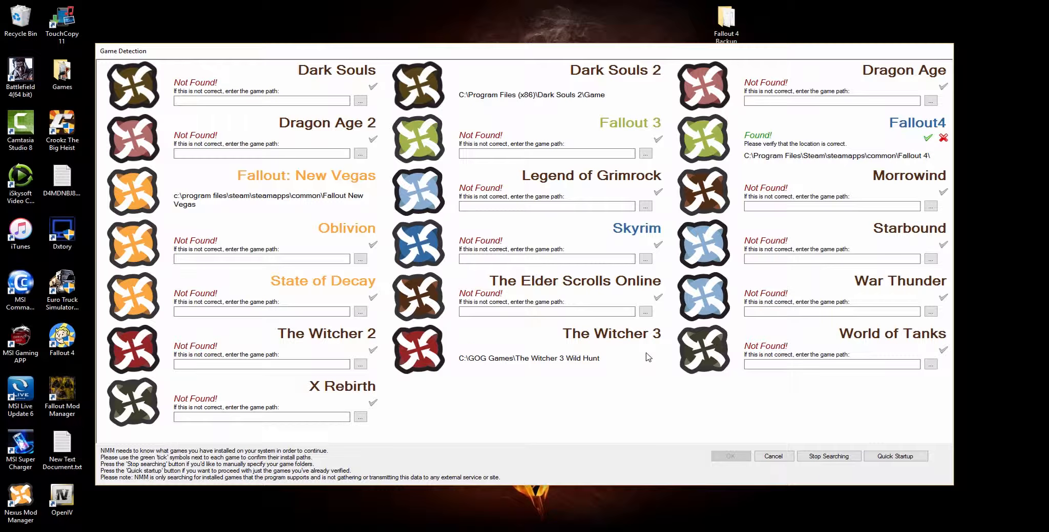
click(928, 138)
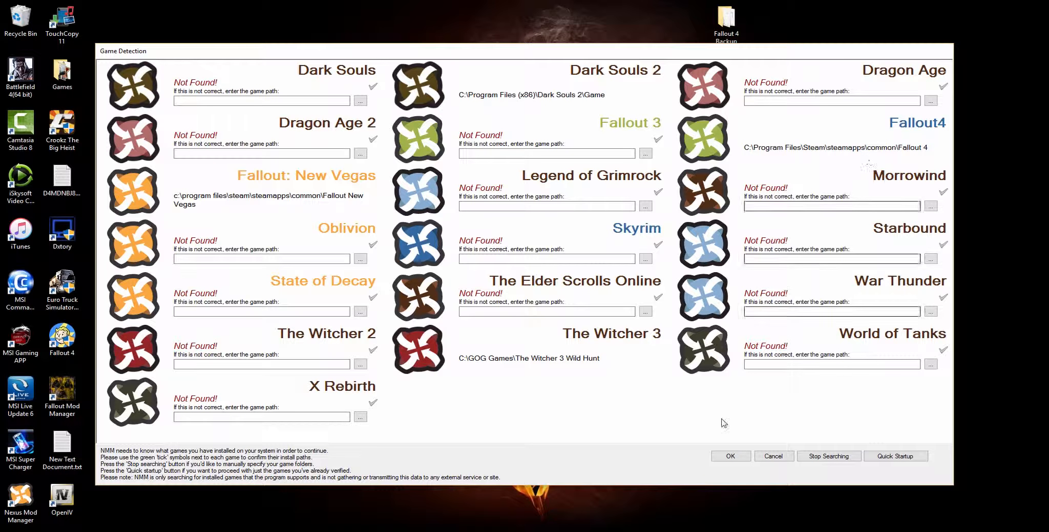
click(738, 458)
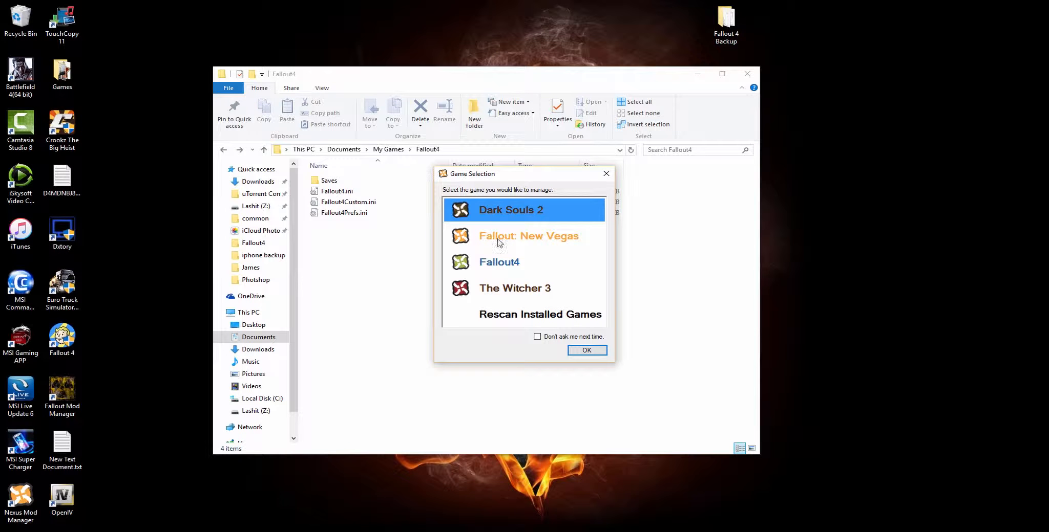
- Choose Fallout4 as the game to manage and continue to its folder path setup
click(524, 263)
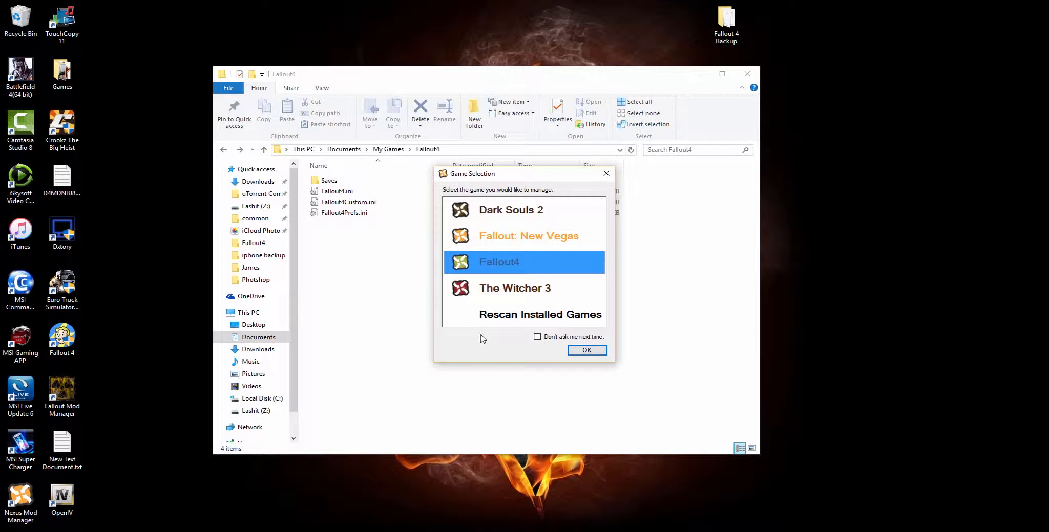
click(586, 351)
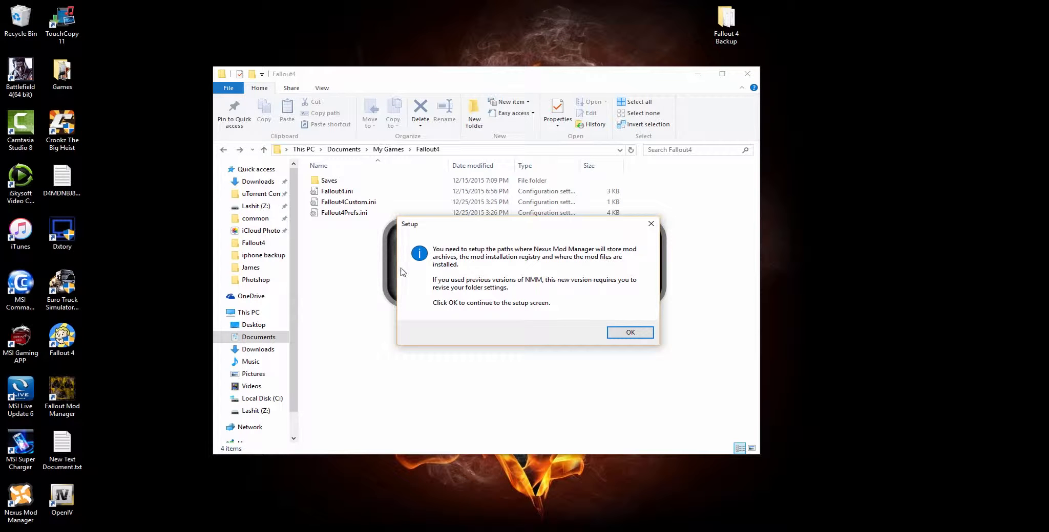
click(627, 332)
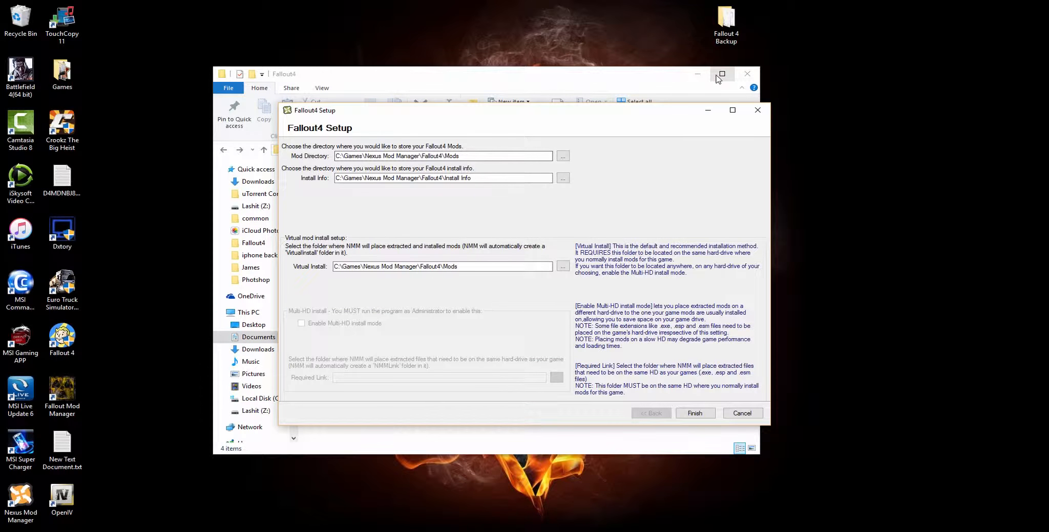
click(732, 110)
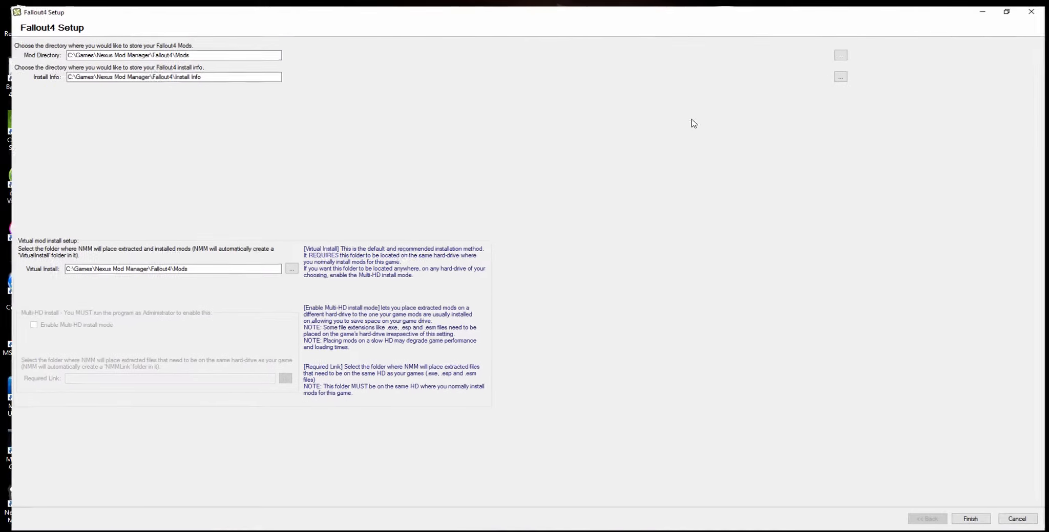
click(1010, 6)
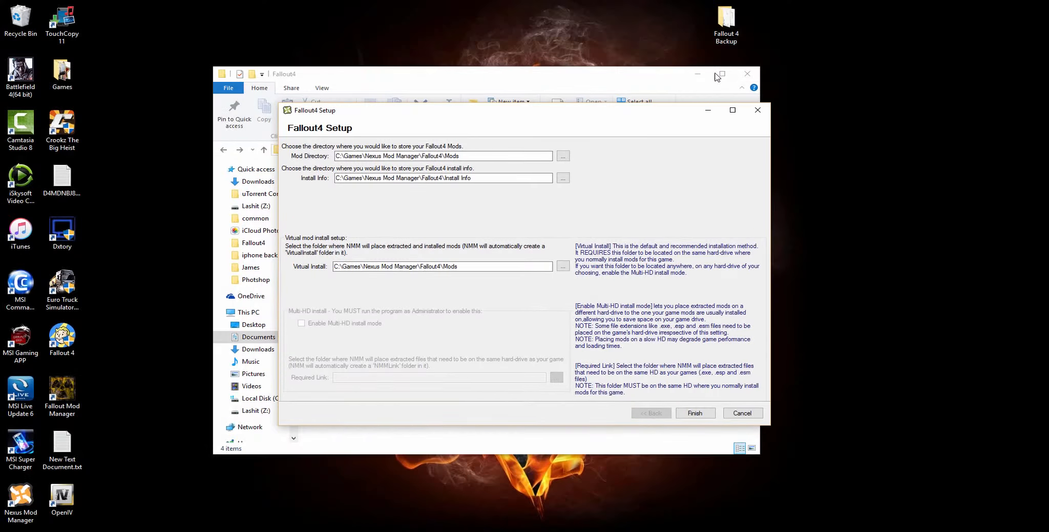
- Set the setup window aside and create two folders named Mods and Install Info in Documents\My Games\Fallout4
click(707, 109)
click(474, 115)
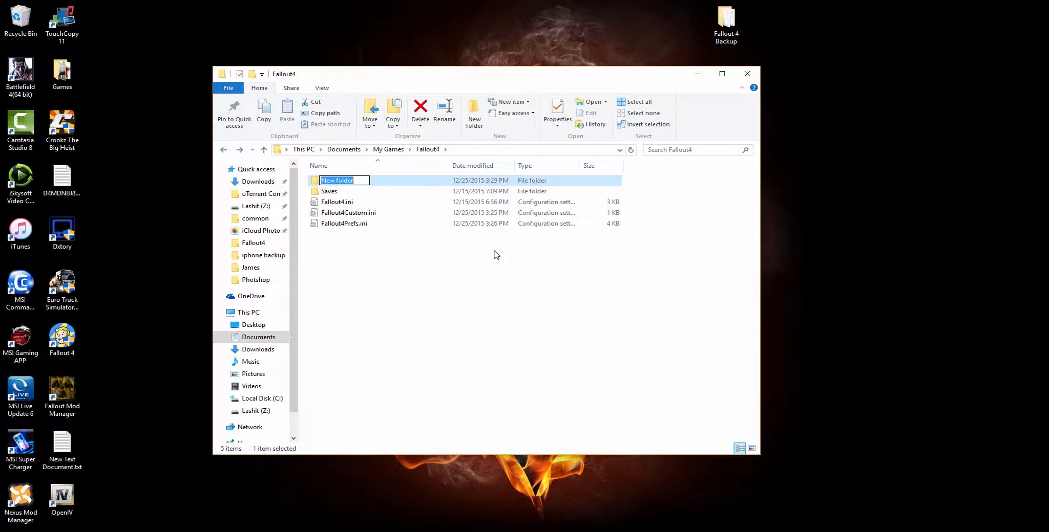
text(Mods)
key(Return)
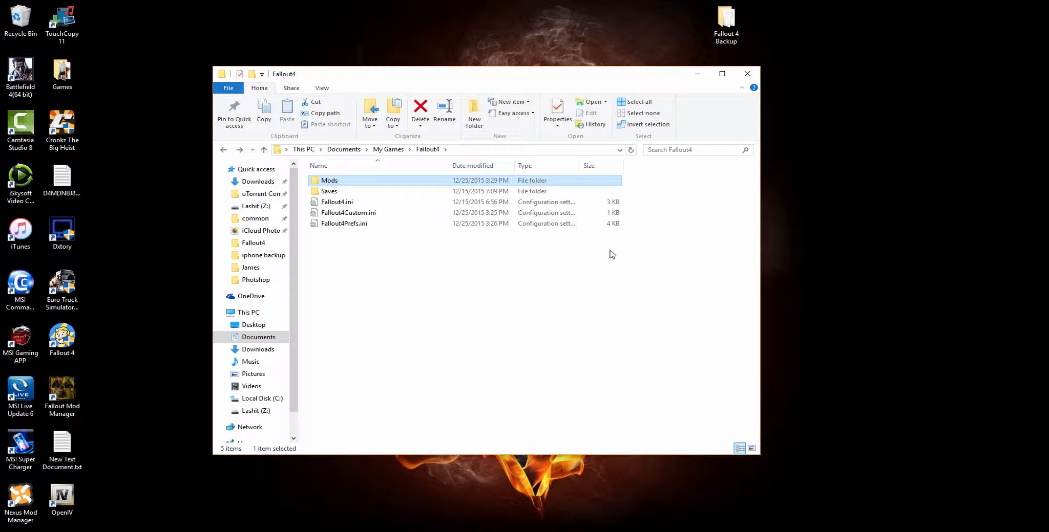
click(474, 110)
text(Install Info)
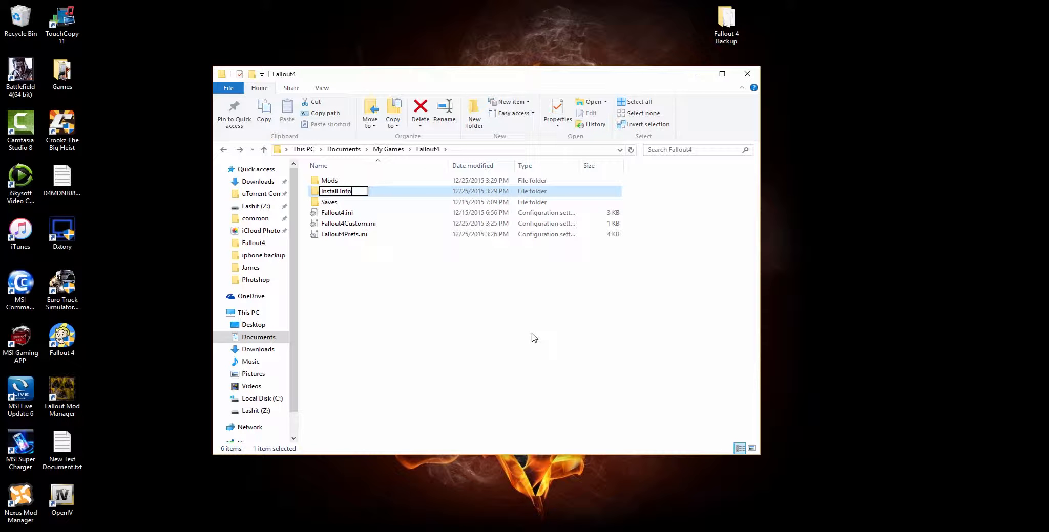
key(Return)
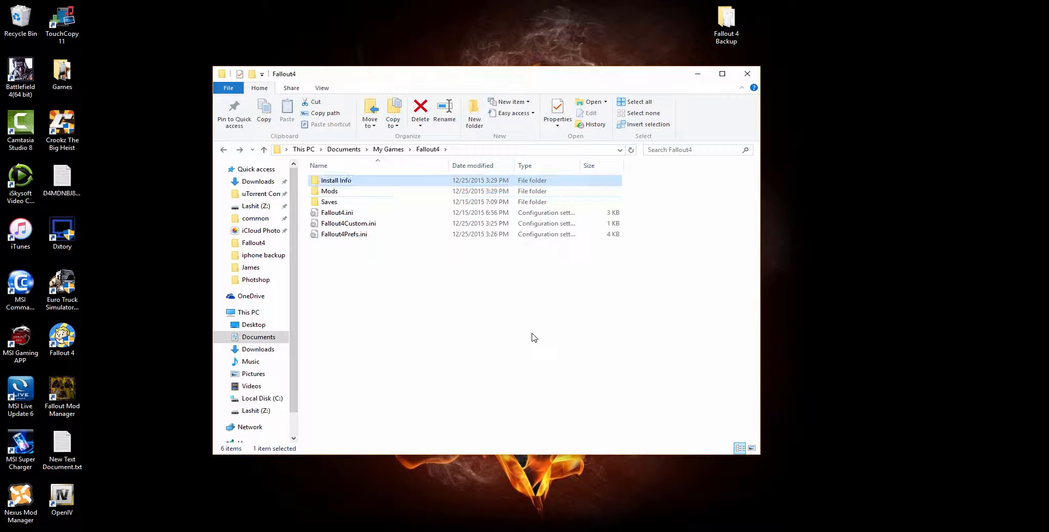
- Return to the Fallout4 setup and set the Mod Directory to the Mods folder in Documents\My Games\Fallout4
click(545, 530)
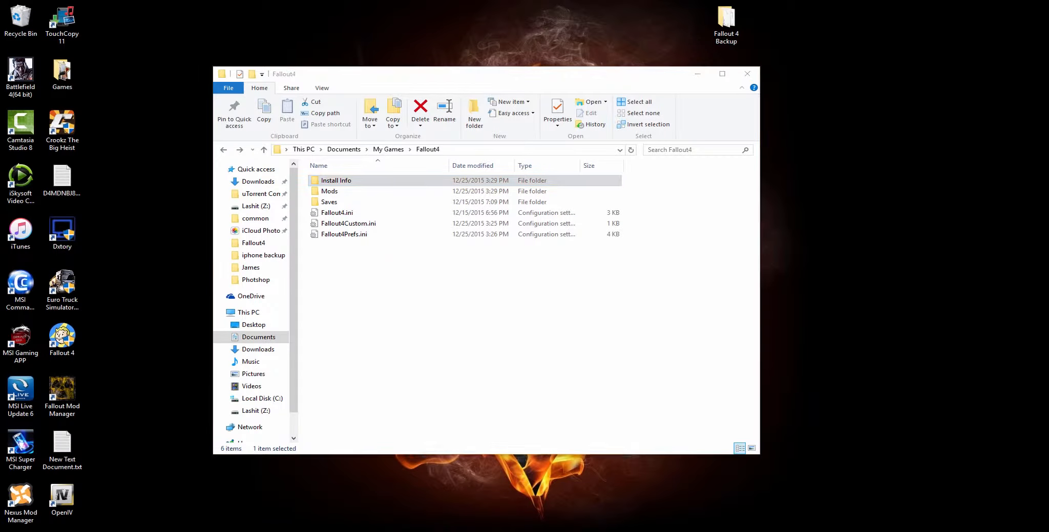
click(548, 517)
click(562, 156)
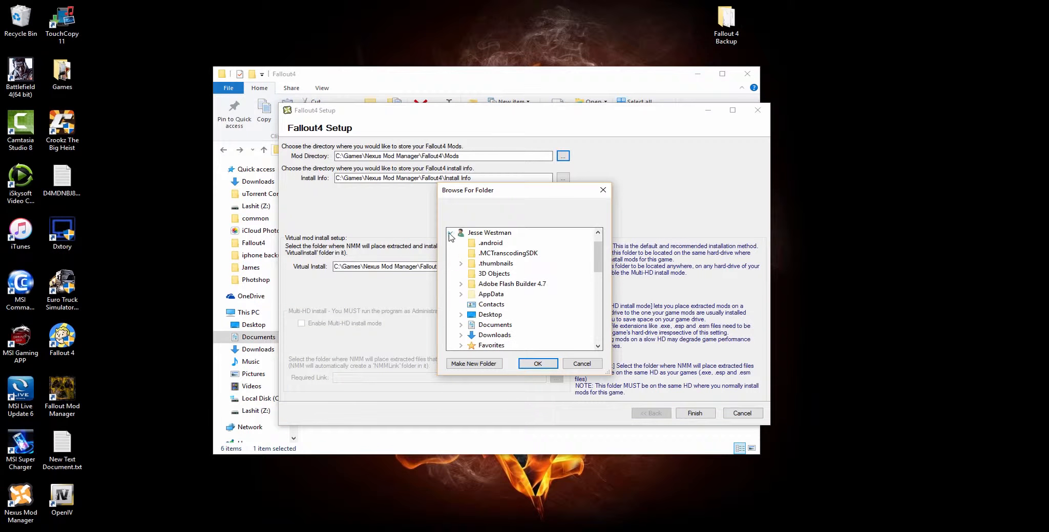
click(497, 254)
click(503, 295)
click(510, 284)
click(517, 305)
click(538, 364)
- Set the Install Info directory to the Install Info folder in Documents\My Games\Fallout4
click(562, 177)
click(495, 254)
click(504, 294)
click(510, 284)
click(517, 295)
click(538, 364)
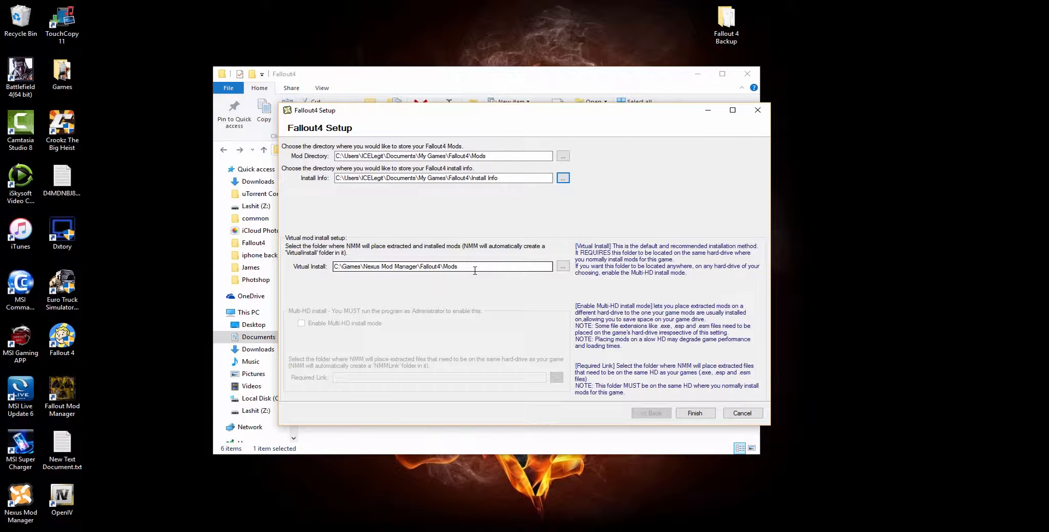
- Finish the Fallout4 setup, accept organising mods by the Nexus categories, and look over the category list
click(694, 415)
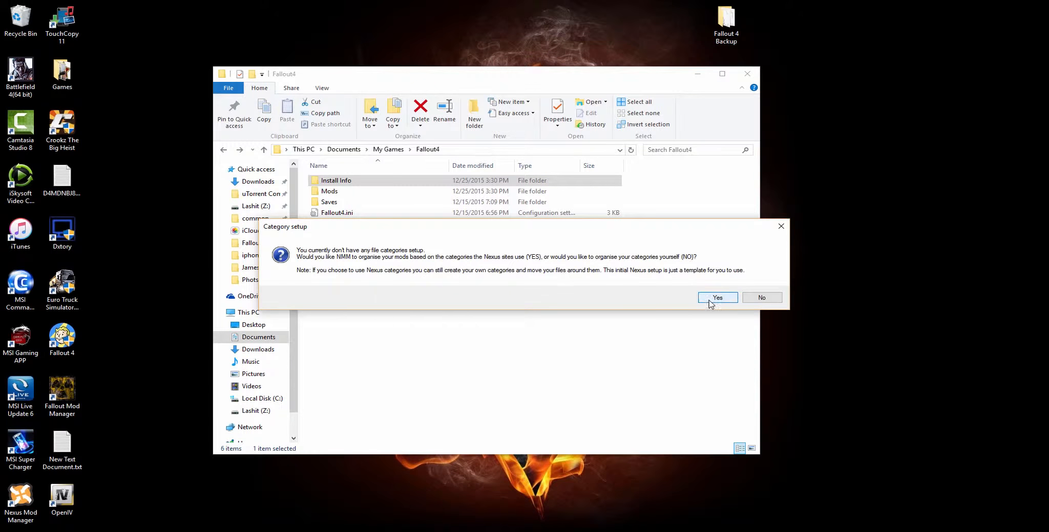
click(714, 299)
drag(275, 57, 500, 87)
scroll(467, 256, down, 8)
scroll(305, 309, up, 10)
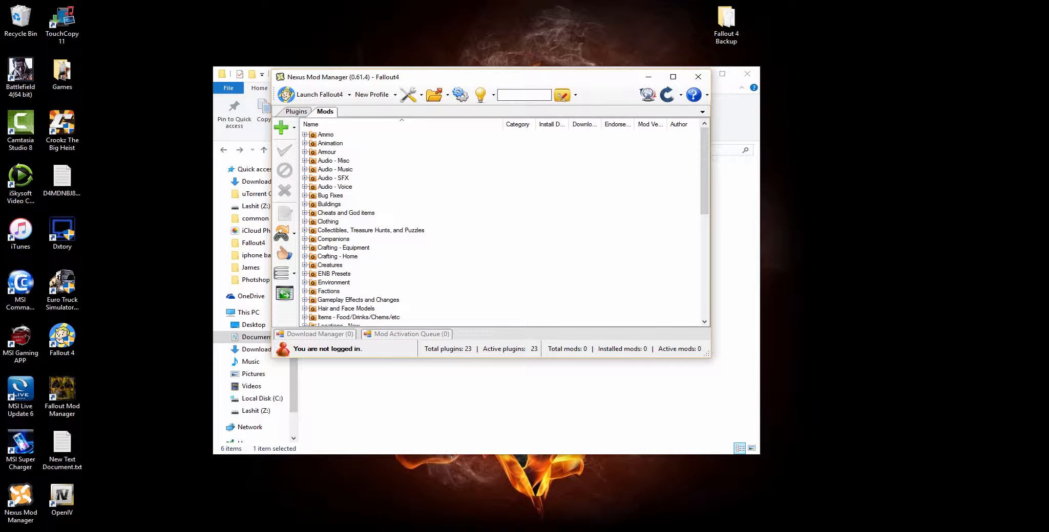
- Switch to the browser and open the Fallout 4 section from the Nexus Mods game list
click(451, 531)
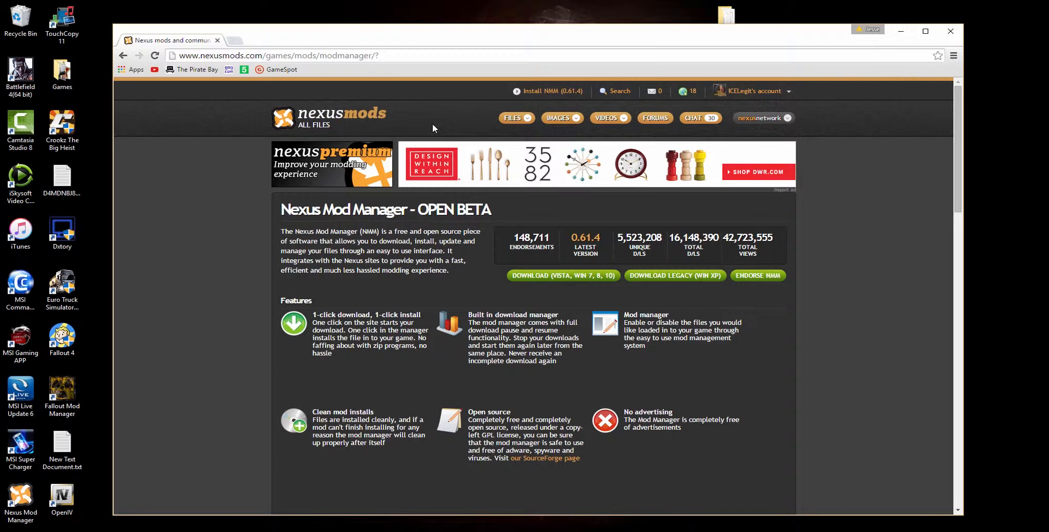
drag(432, 124, 286, 116)
click(222, 170)
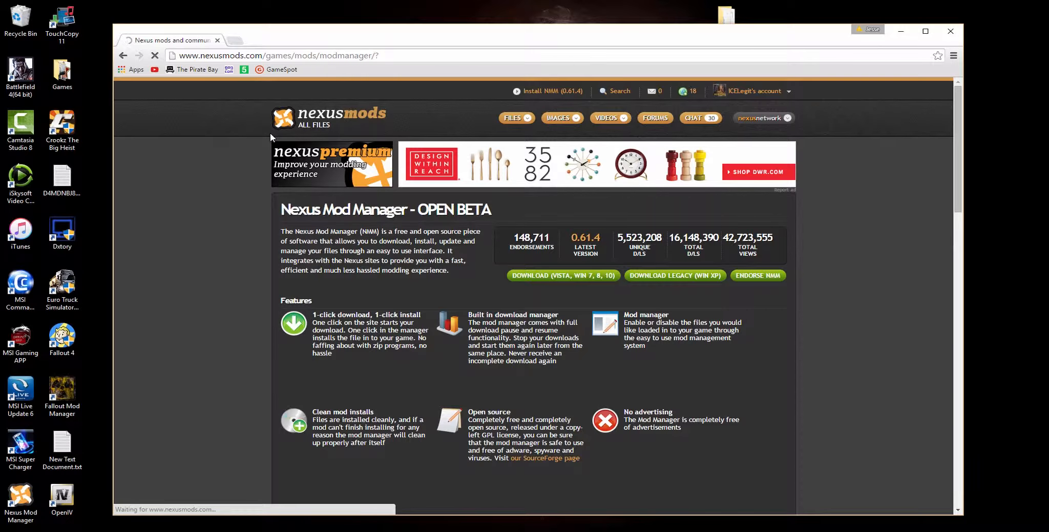
scroll(249, 337, down, 4)
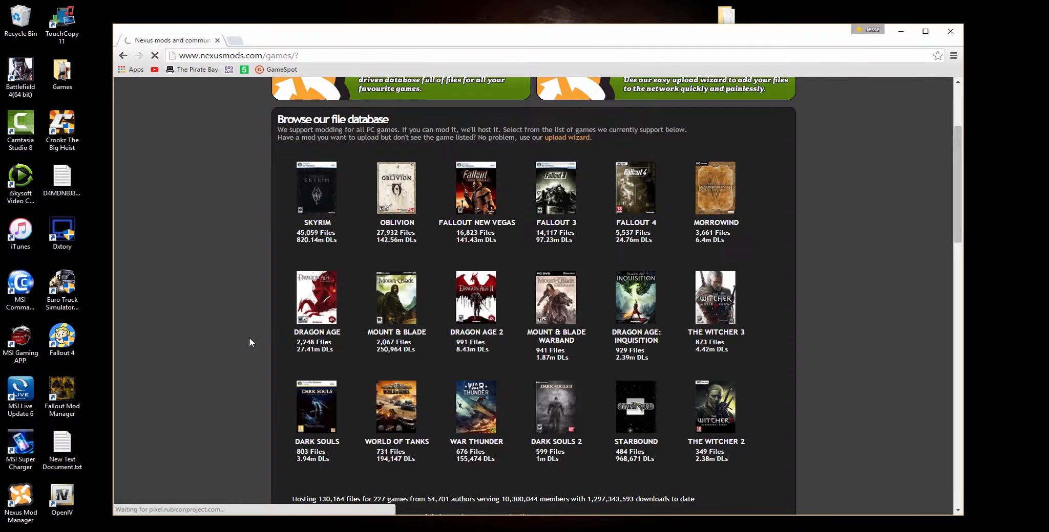
scroll(292, 347, up, 3)
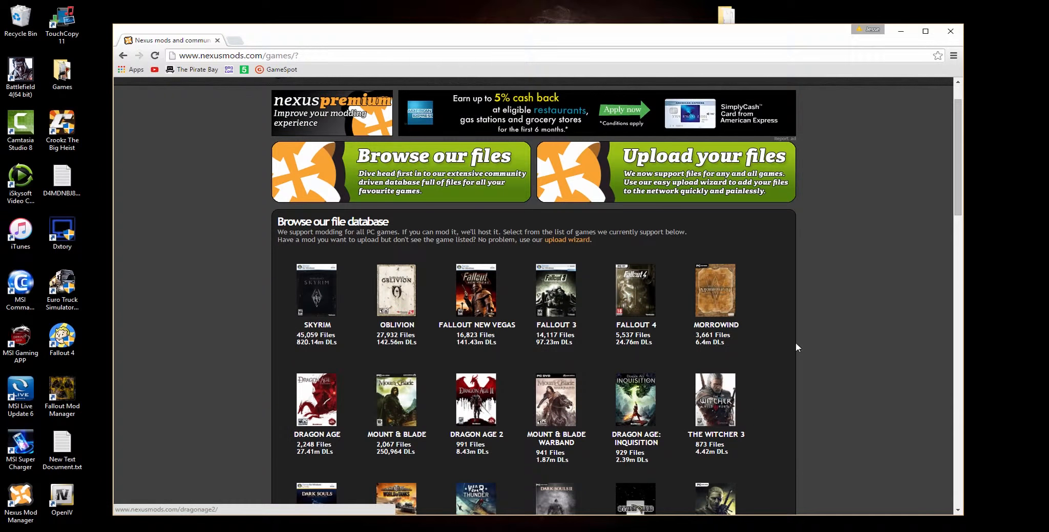
click(630, 300)
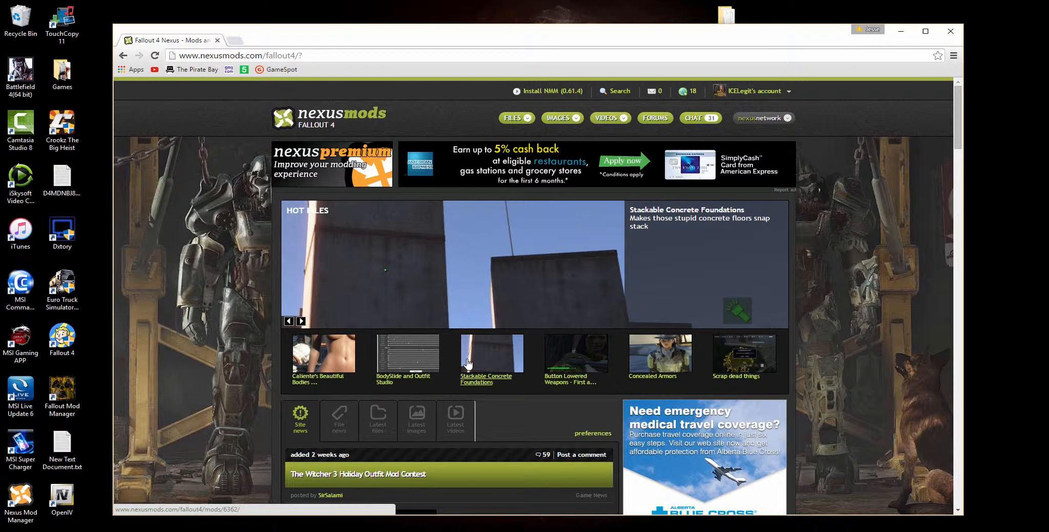
- Open the Top files list for Fallout 4 and browse the highest-ranked mods of the past two weeks
mouse_move(515, 121)
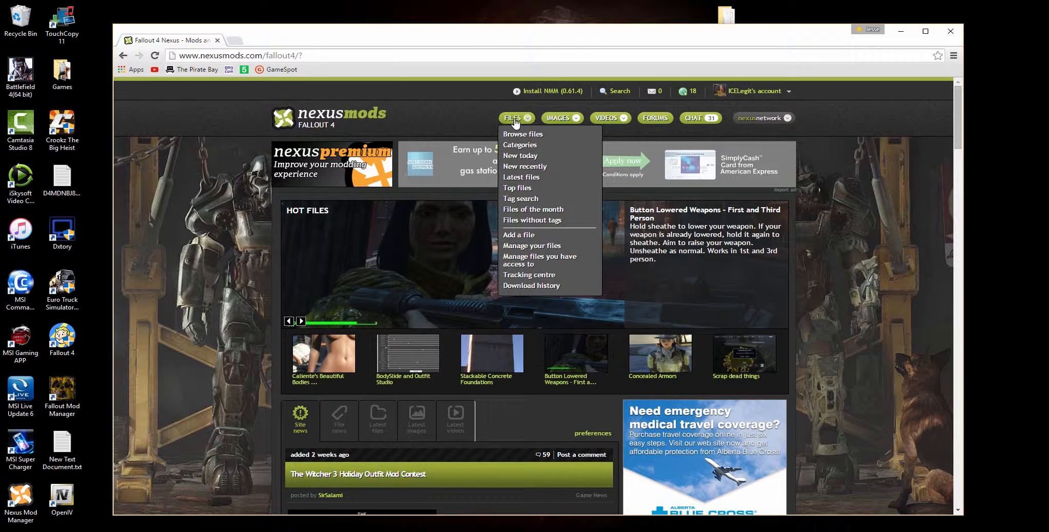
click(530, 187)
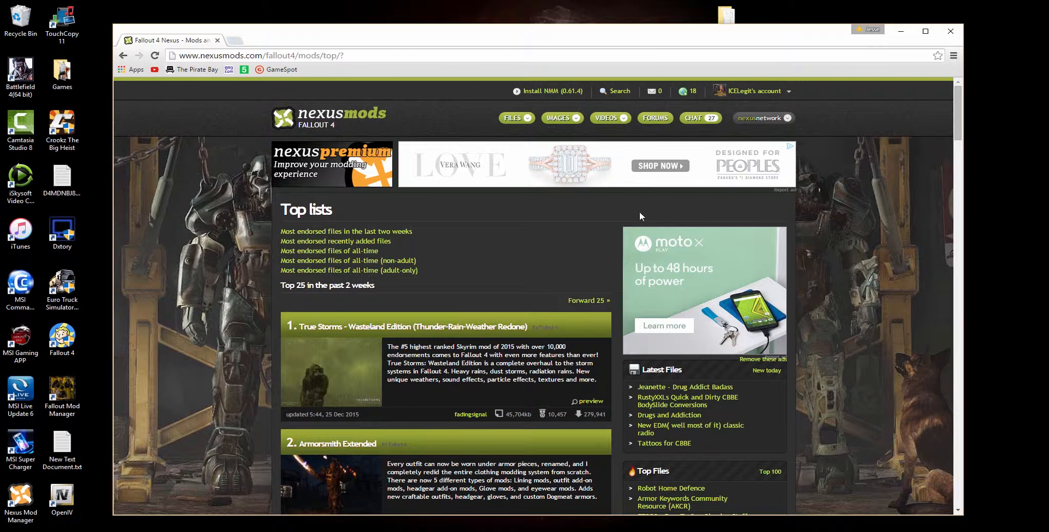
scroll(190, 296, down, 3)
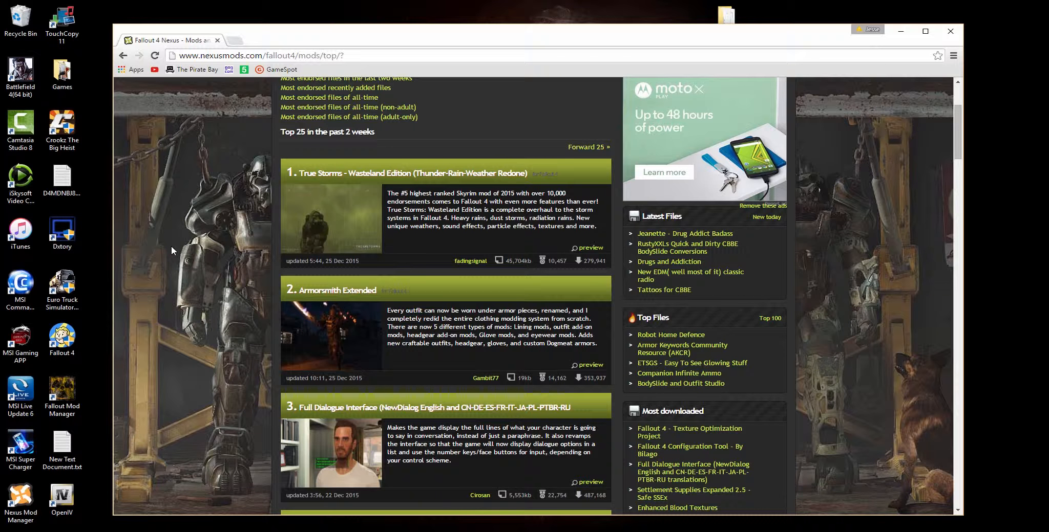
scroll(182, 246, down, 2)
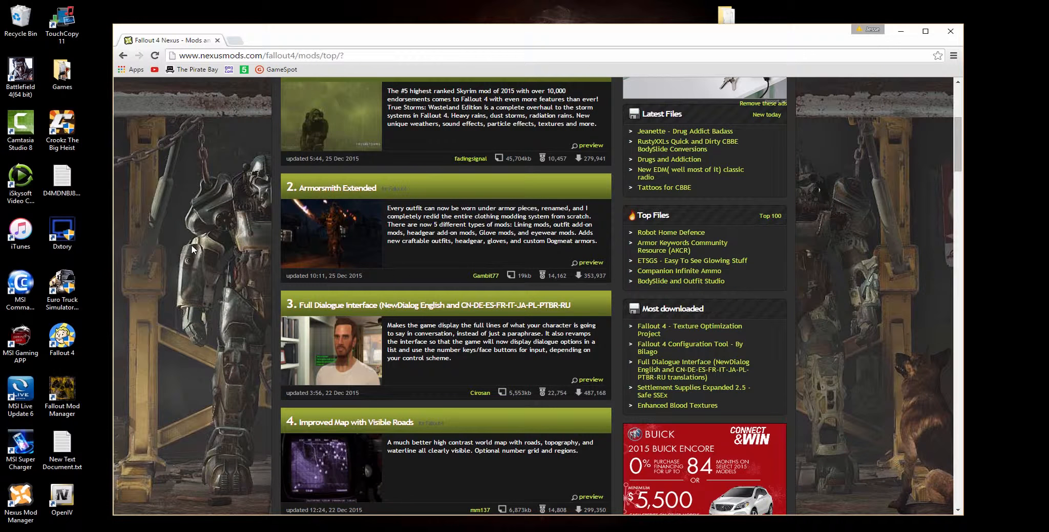
scroll(191, 247, down, 3)
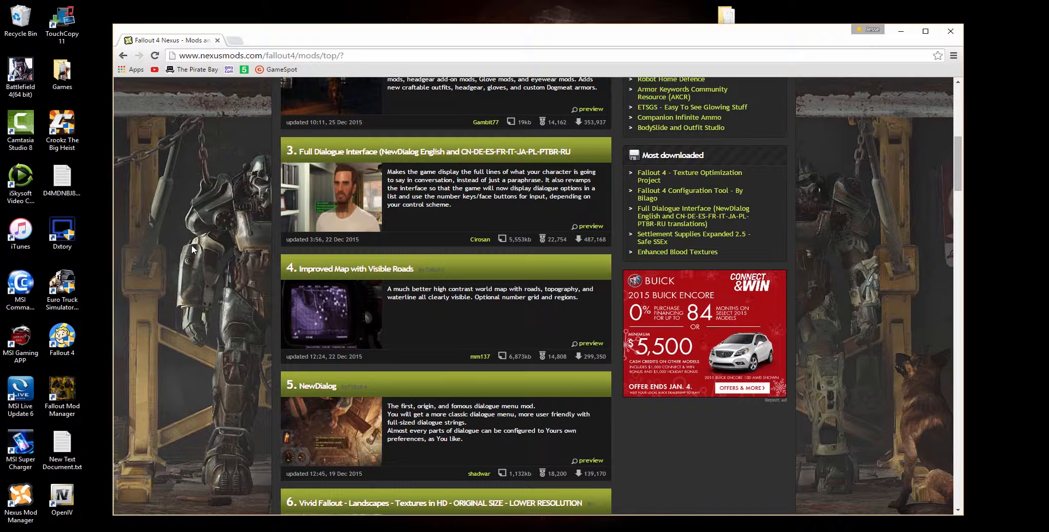
- Open the Full Dialogue Interface mod's page and look through its main and optional download files
click(360, 187)
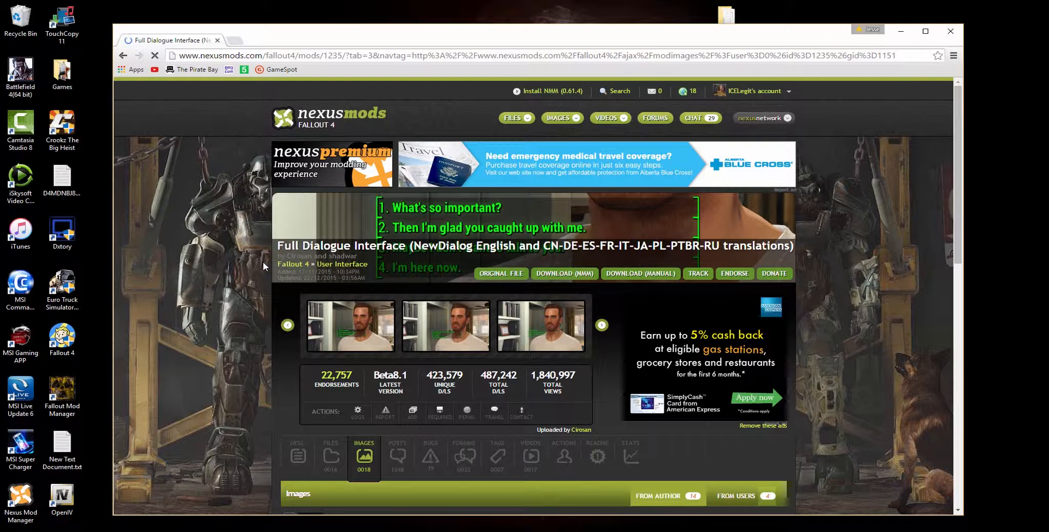
scroll(263, 262, down, 3)
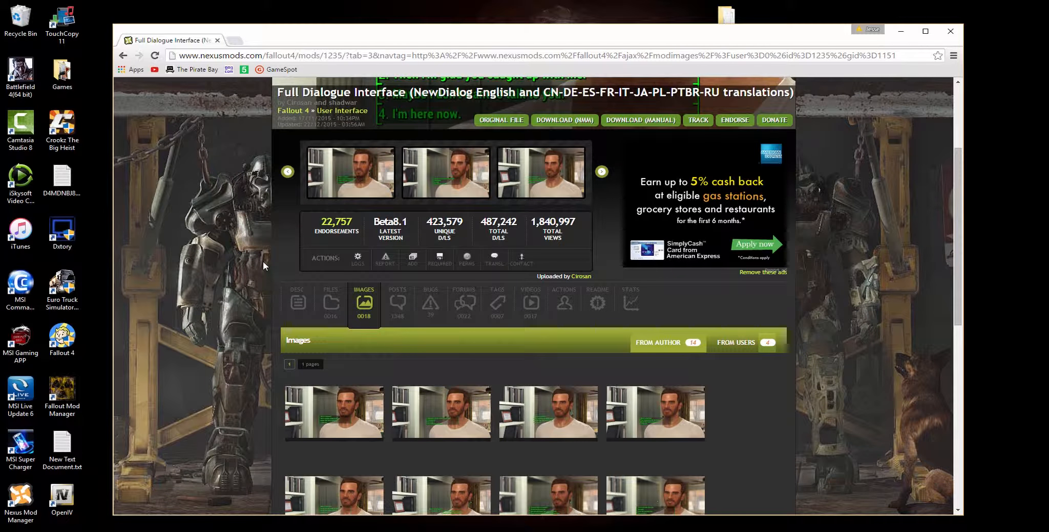
click(331, 303)
scroll(212, 322, down, 3)
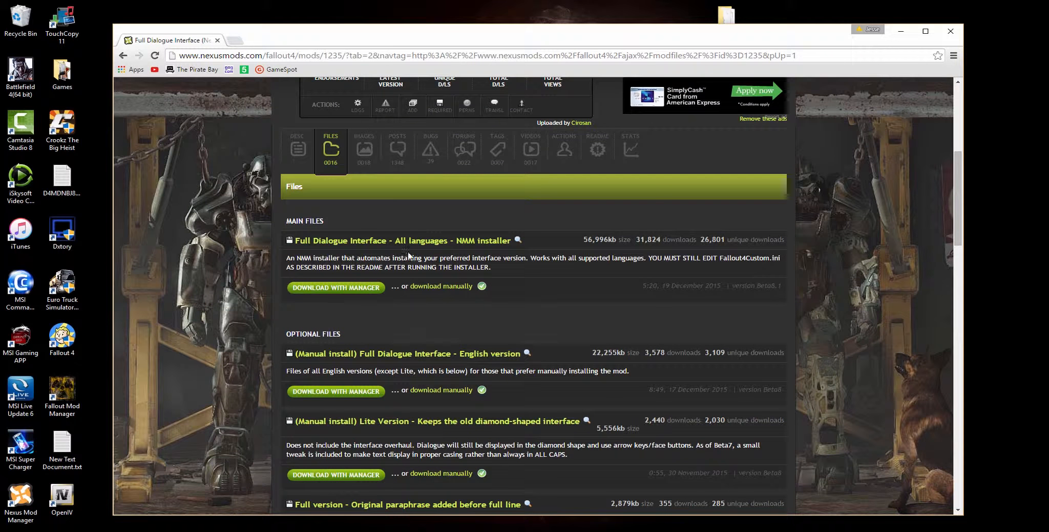
scroll(410, 384, down, 2)
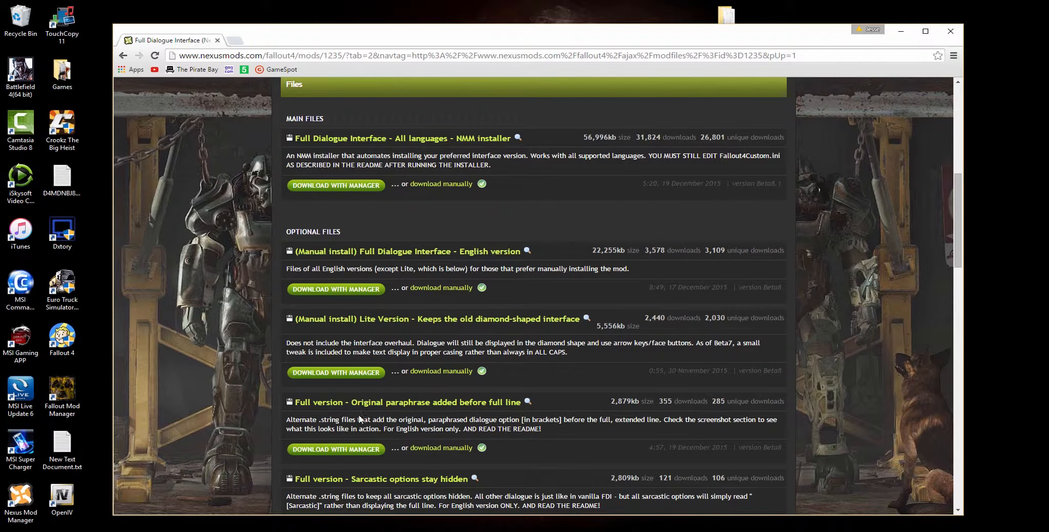
- Manually download the main file "Full Dialogue Interface - All languages - NMM installer" without donating, and dismiss the download dialog
scroll(316, 420, down, 3)
scroll(530, 395, up, 4)
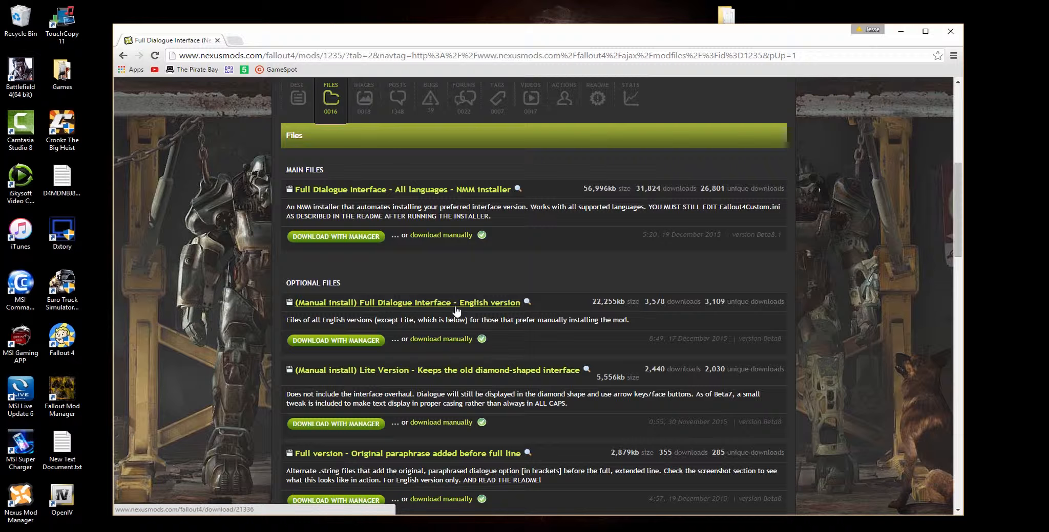
click(437, 236)
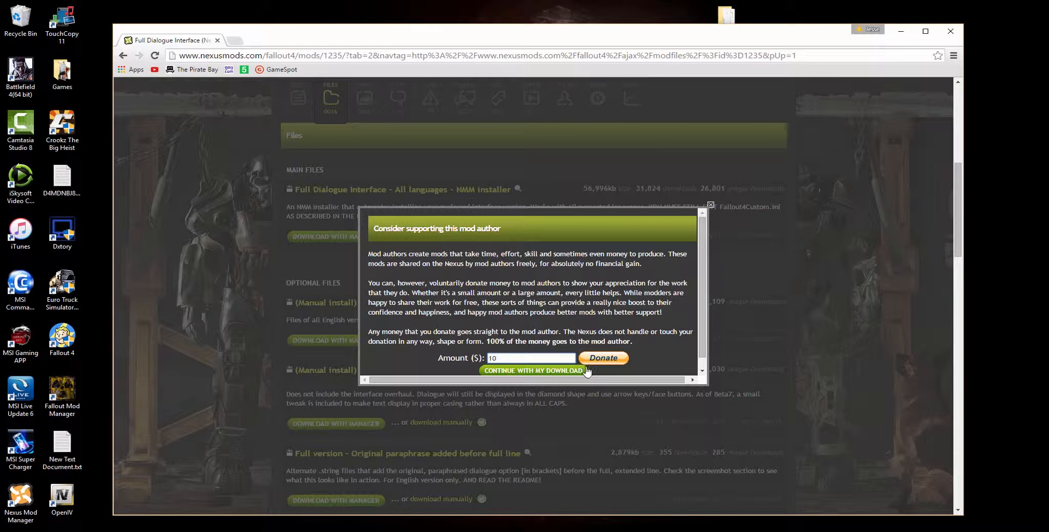
click(566, 373)
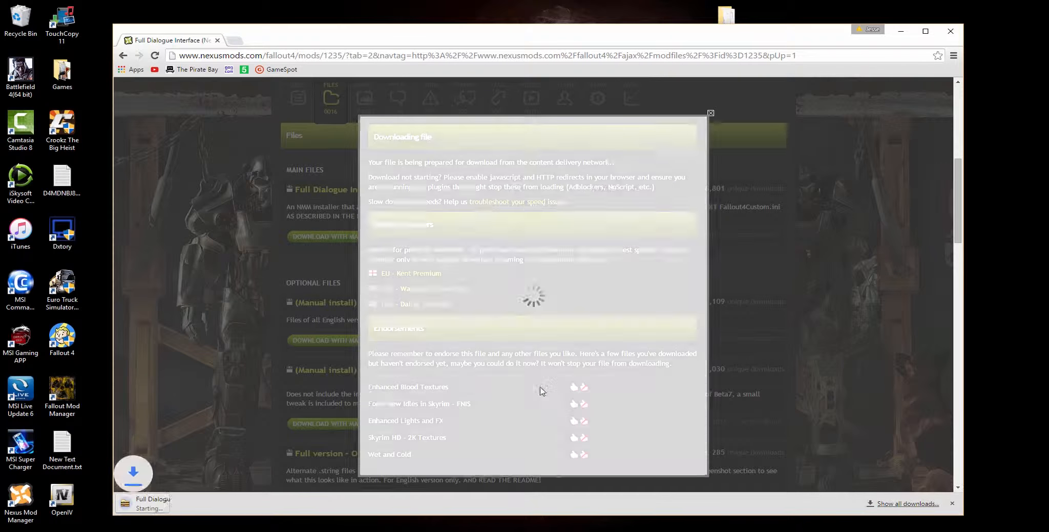
click(711, 113)
- Return to the Top files list, open the eighth-ranked mod, Lowered Weapons, and show its download files
key(alt+Left)
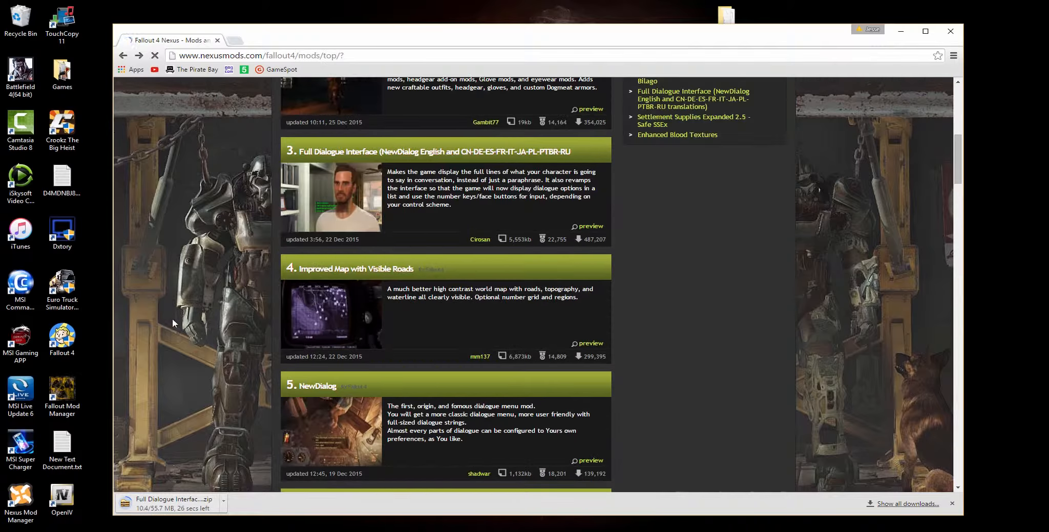
scroll(169, 318, down, 4)
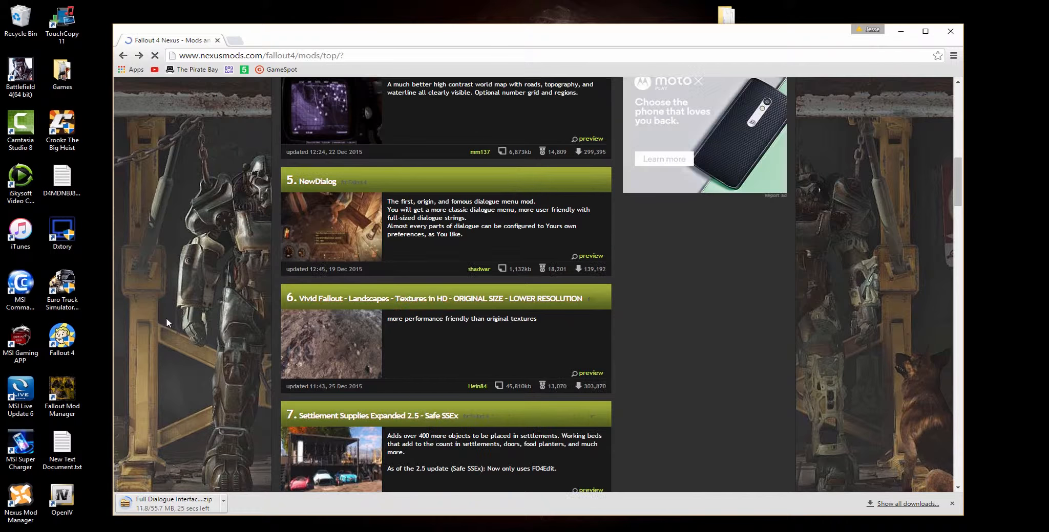
scroll(166, 318, down, 2)
scroll(328, 268, down, 4)
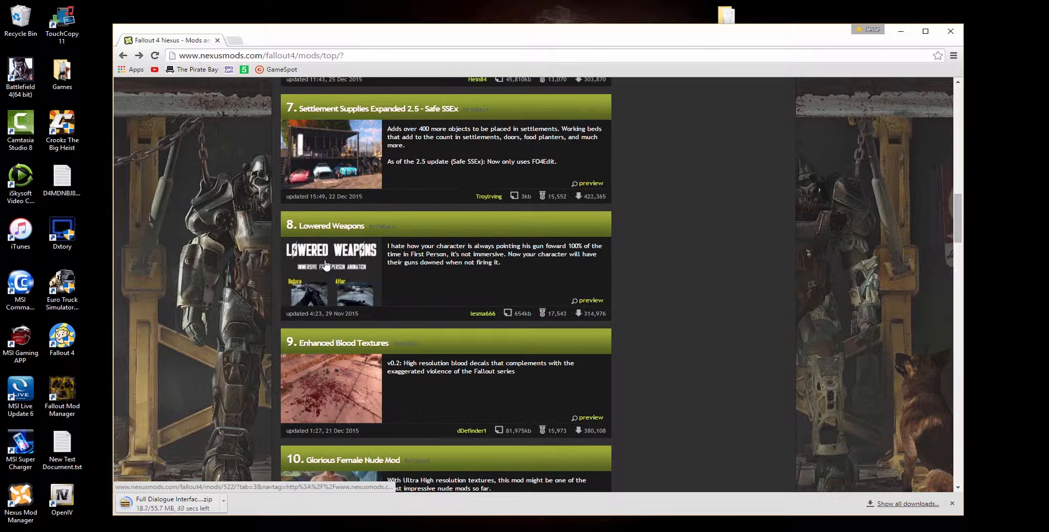
click(357, 271)
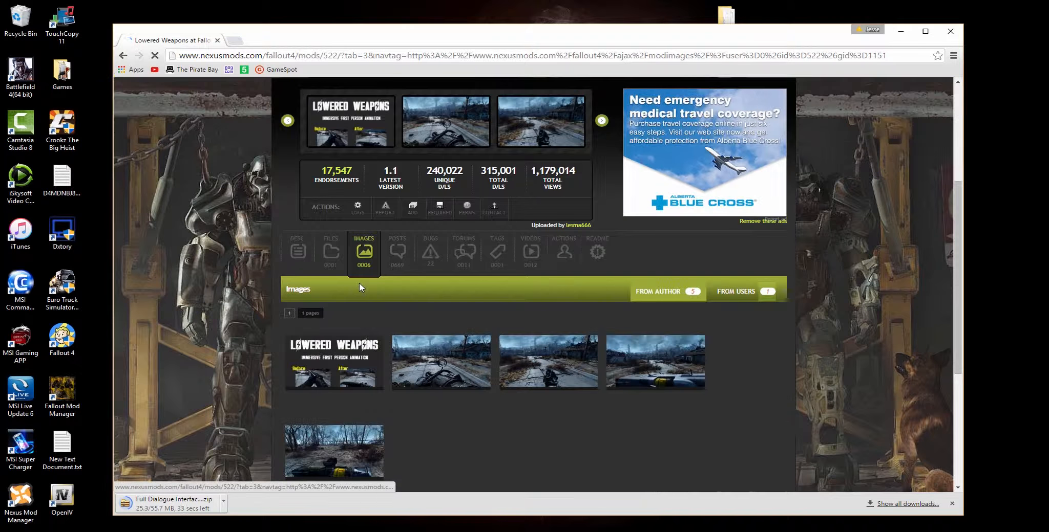
click(330, 245)
scroll(261, 277, down, 1)
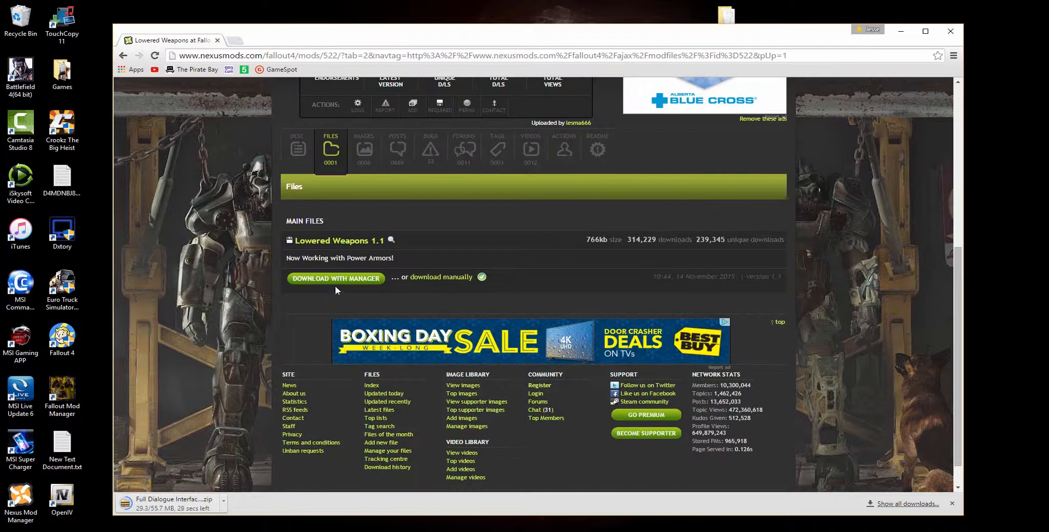
scroll(335, 307, up, 2)
scroll(409, 386, down, 1)
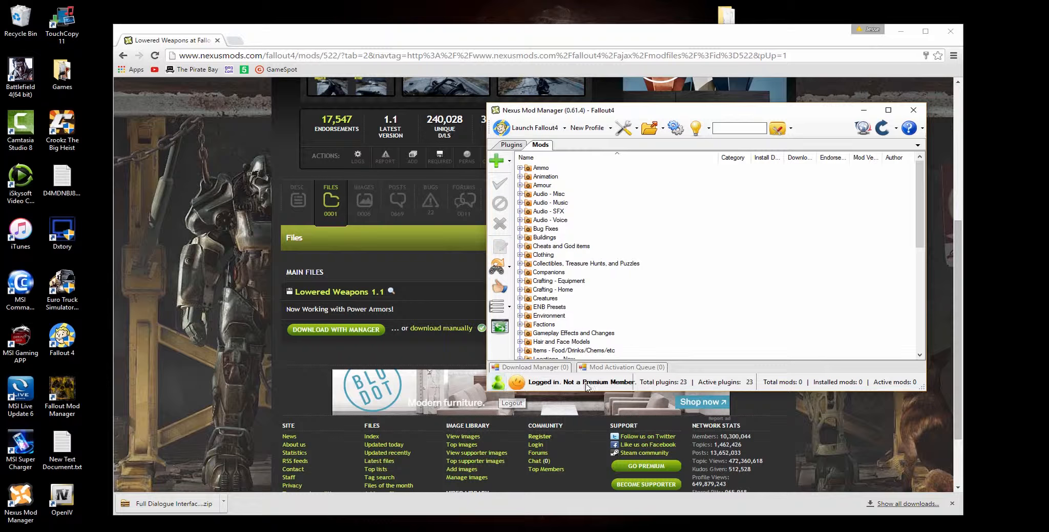
- Download Lowered Weapons 1.1 through Nexus Mod Manager, check it in the download list, and return to the browser
click(357, 332)
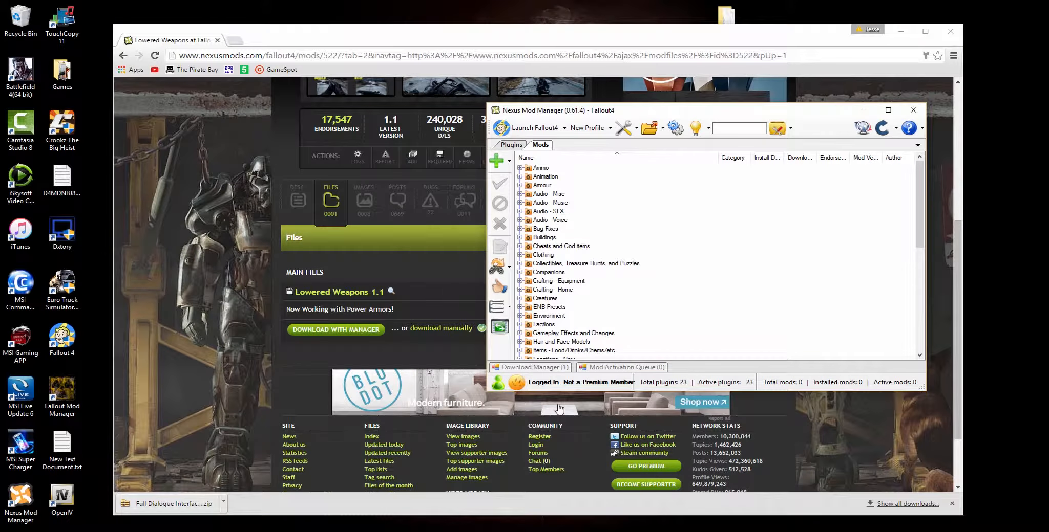
click(556, 368)
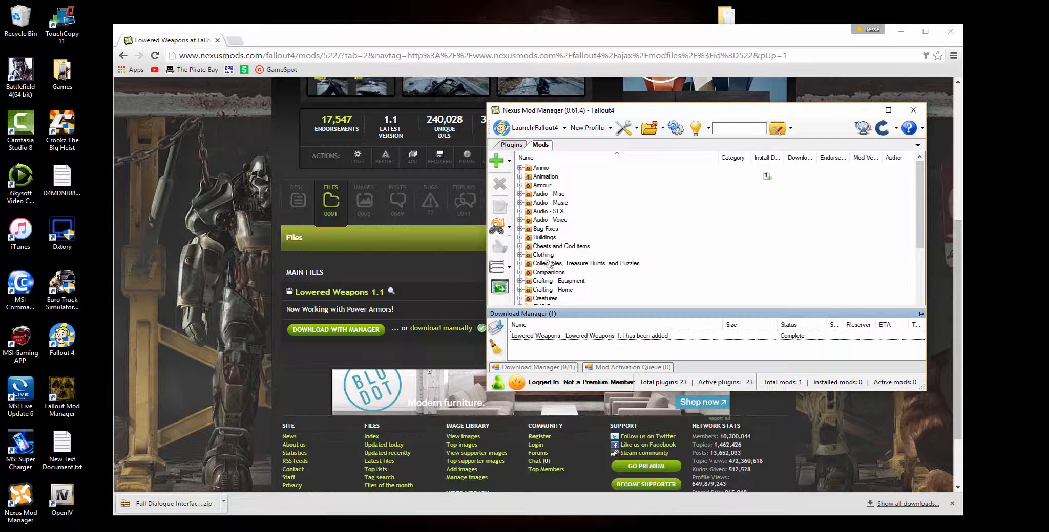
click(438, 290)
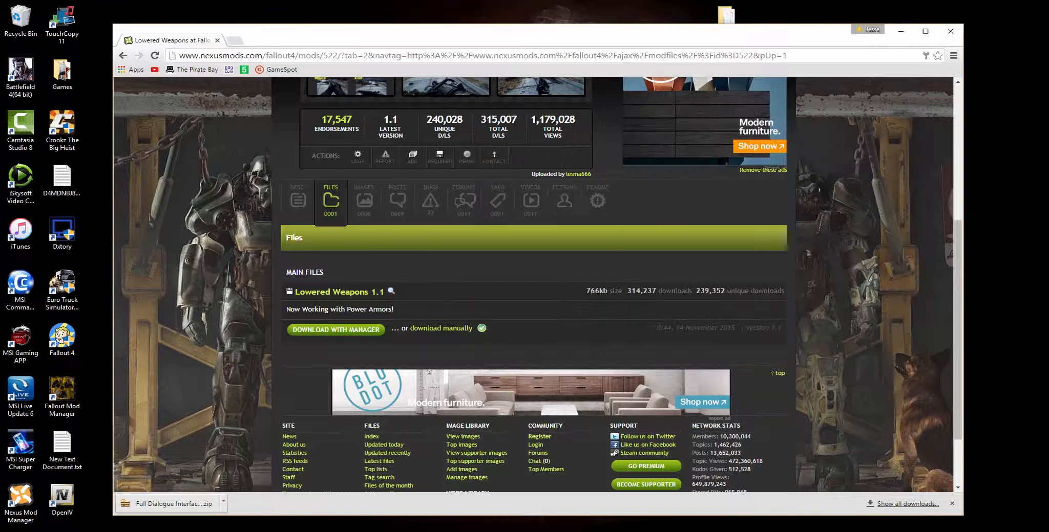
- Go back to the Top files list, open the Enhanced Blood Textures mod, and look over its images
key(alt+Left)
key(alt+Left)
key(alt+Left)
key(alt+Left)
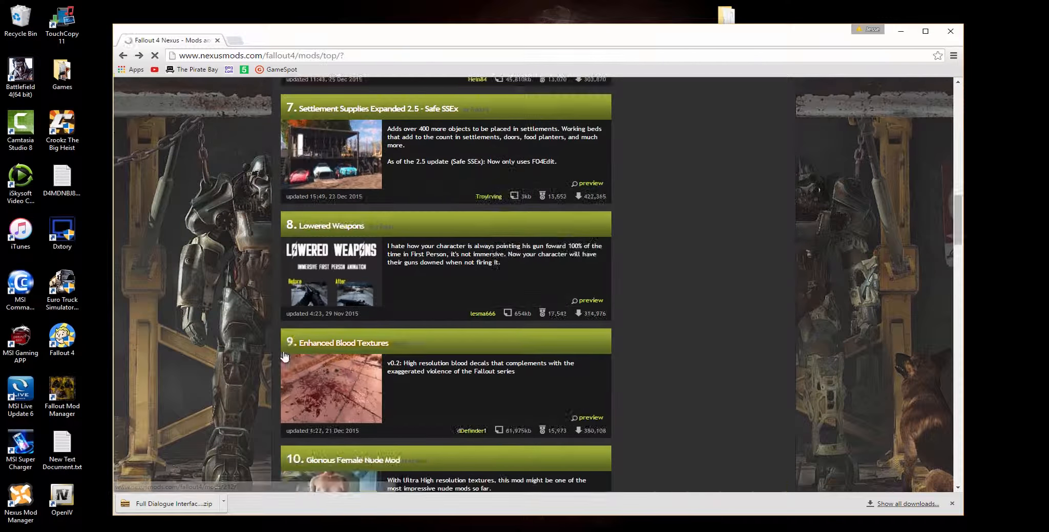
click(355, 428)
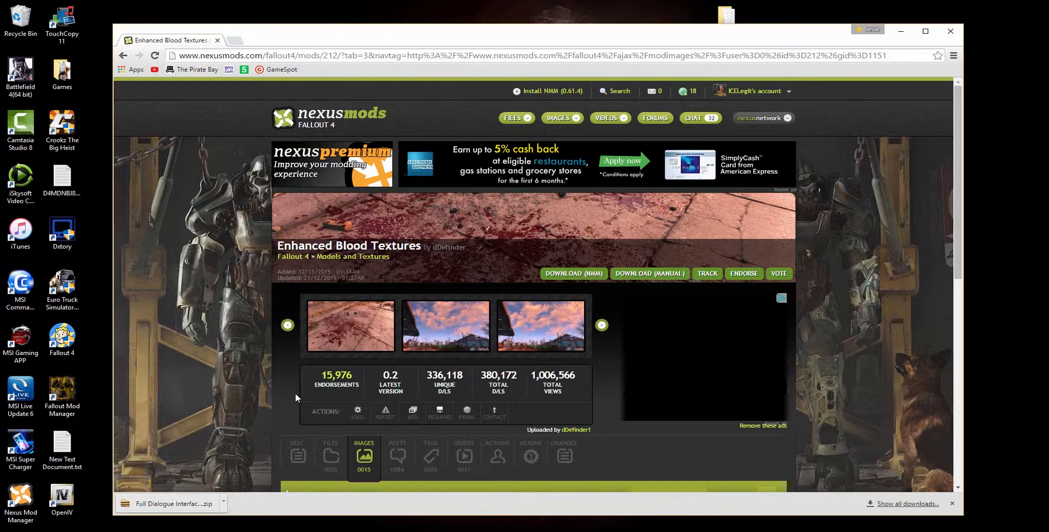
scroll(295, 393, down, 6)
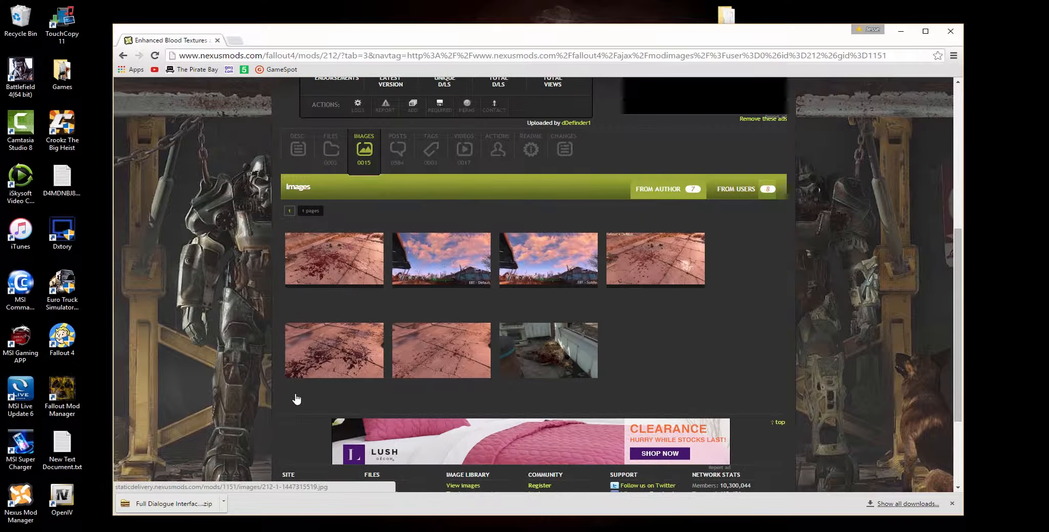
scroll(296, 400, up, 4)
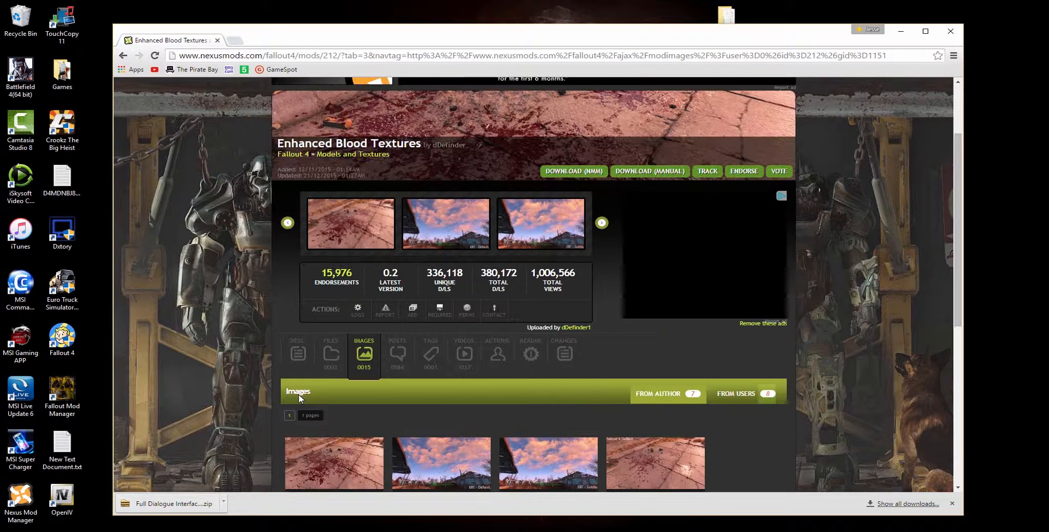
- Read the Enhanced Blood Textures description, including its install instructions, version changes, notes and recommended mods
click(308, 361)
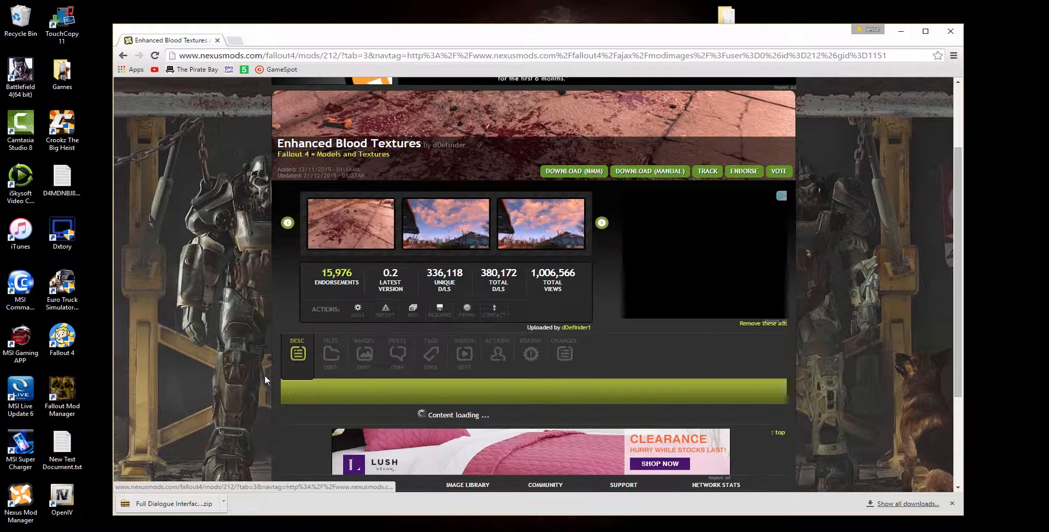
scroll(308, 358, down, 3)
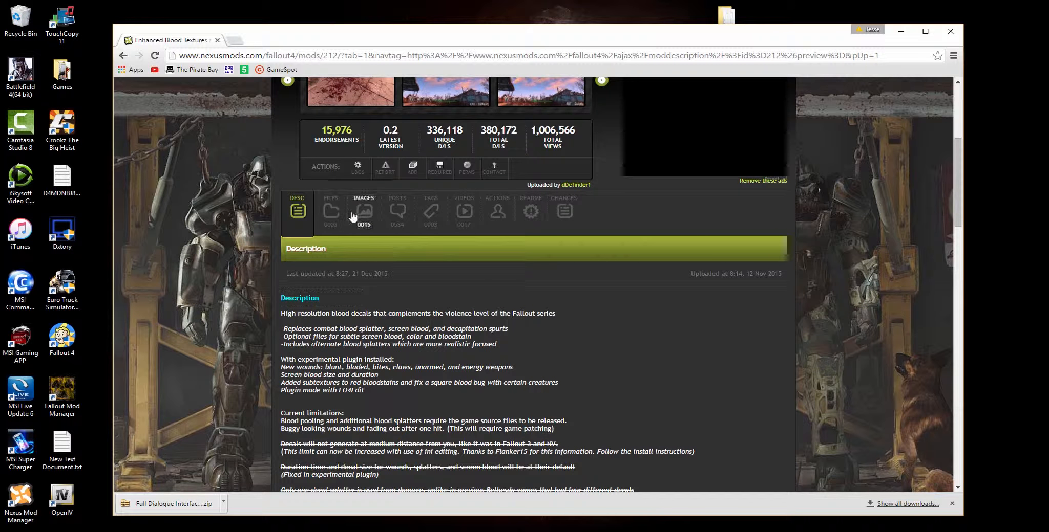
scroll(365, 356, down, 3)
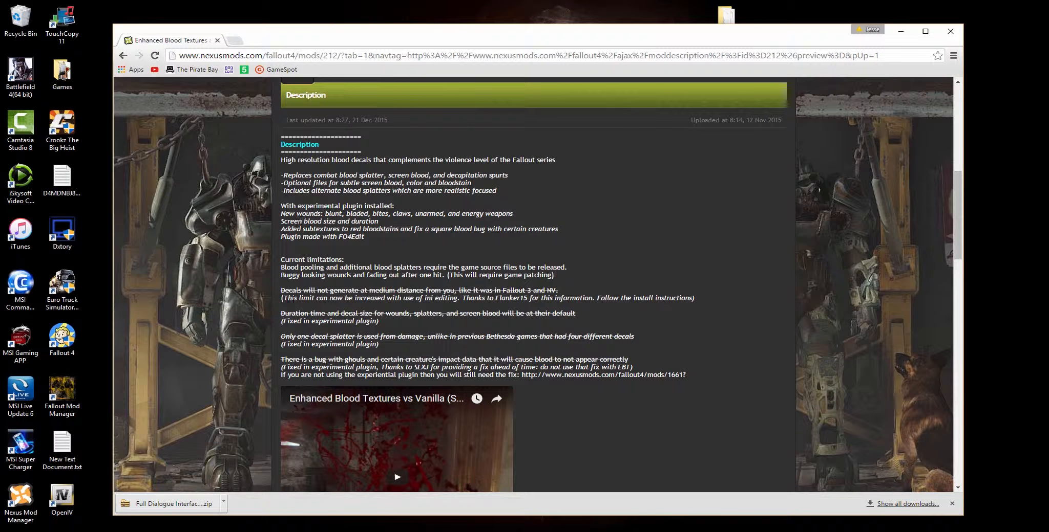
scroll(530, 408, down, 8)
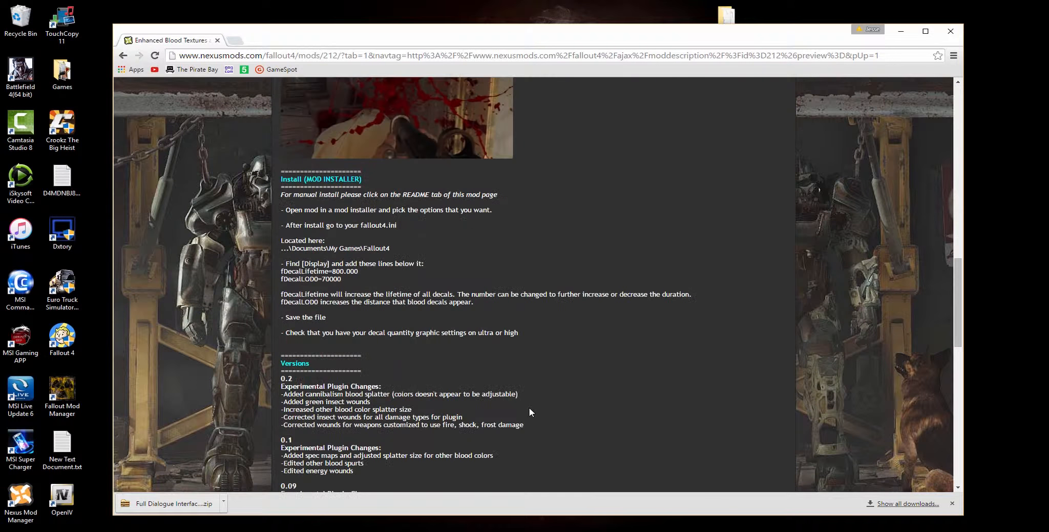
scroll(523, 409, down, 4)
scroll(519, 408, down, 8)
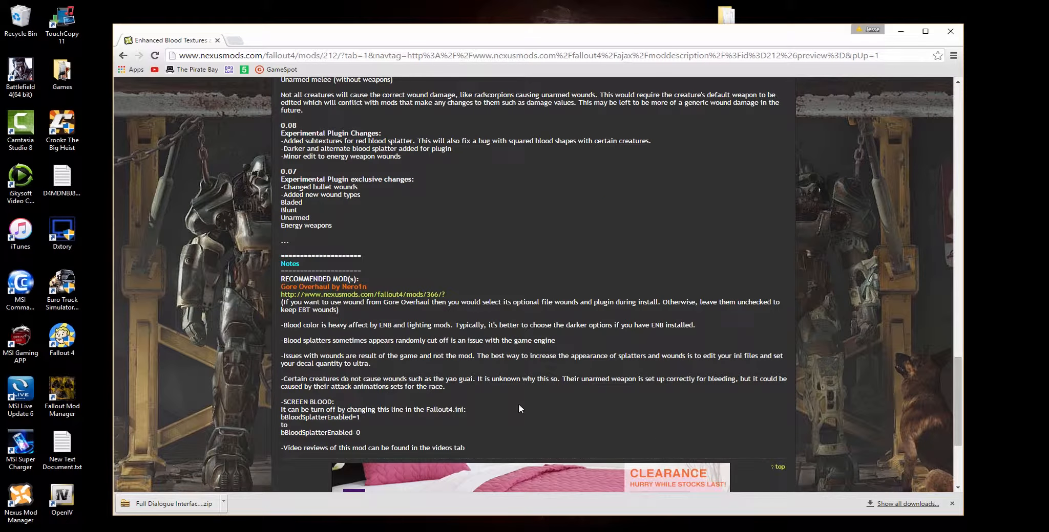
scroll(516, 405, up, 2)
scroll(515, 406, up, 1)
- Open the recommended Gore Overhaul mod and download its main file Gore Overhaul 3.0 -v3.2.2-NMM through the mod manager
click(342, 294)
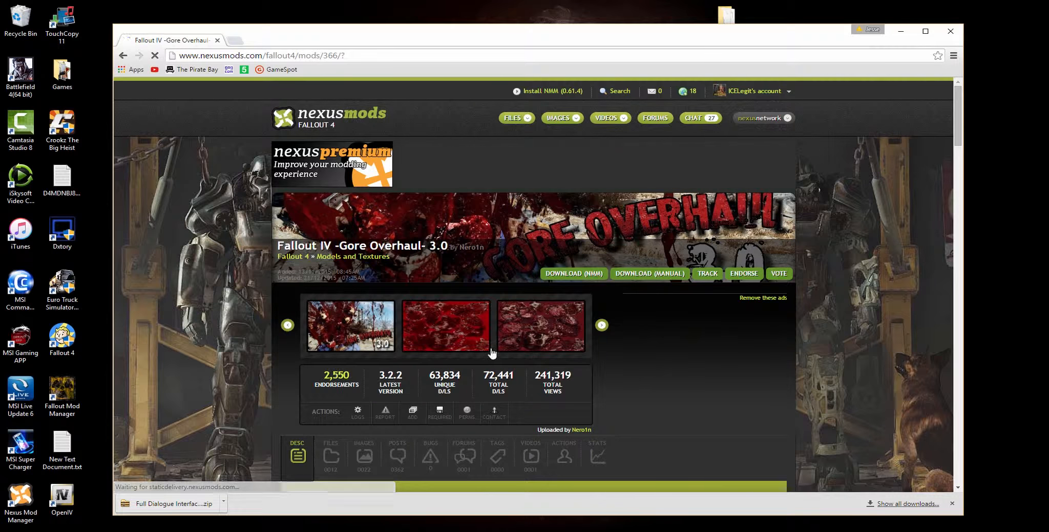
scroll(349, 353, down, 8)
scroll(400, 327, up, 6)
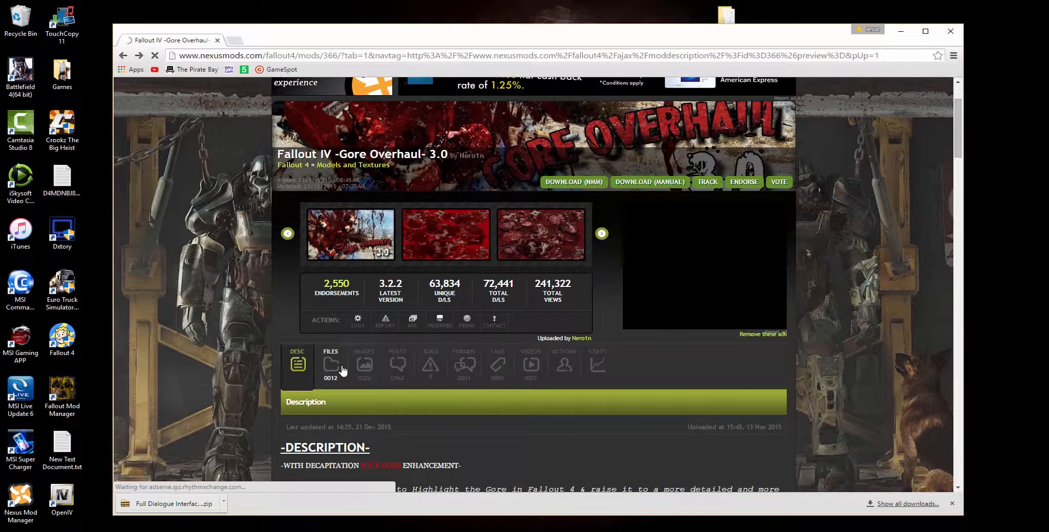
click(330, 364)
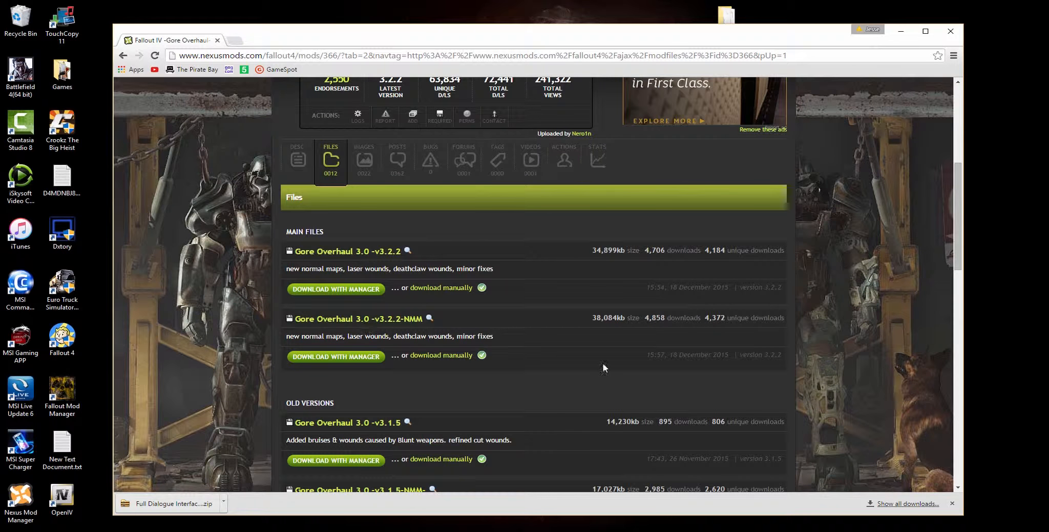
click(358, 357)
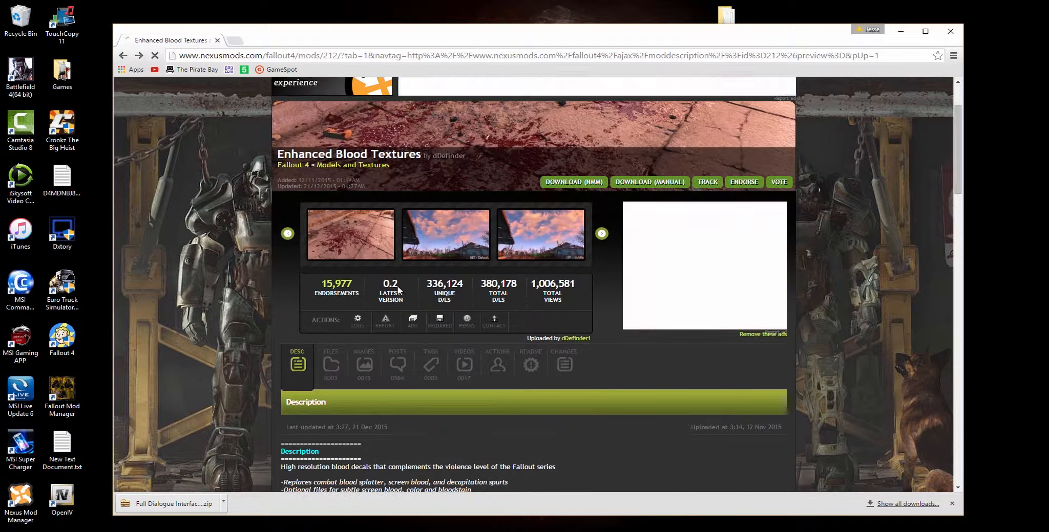
- Download the EBT_v02 main file of Enhanced Blood Textures through the mod manager and show the download progress
click(331, 363)
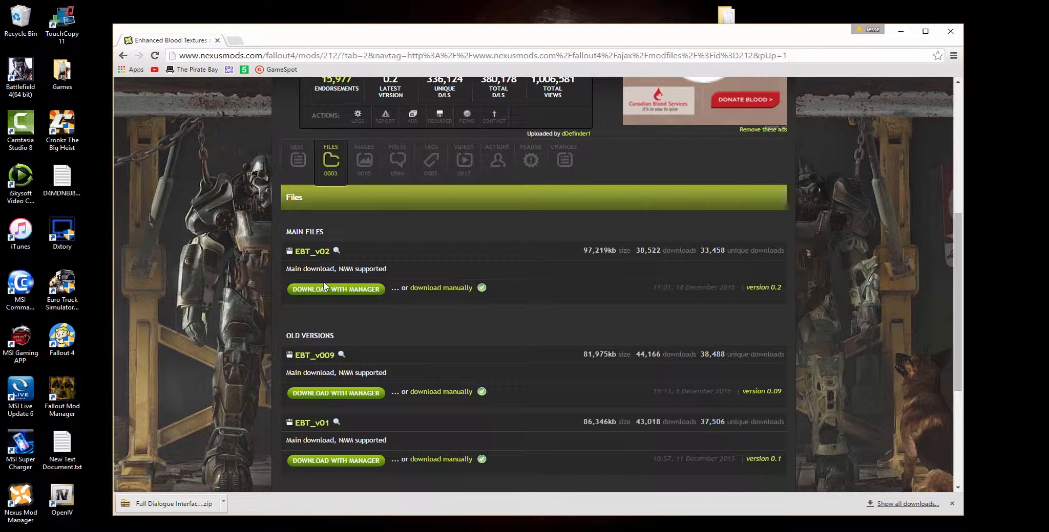
click(338, 292)
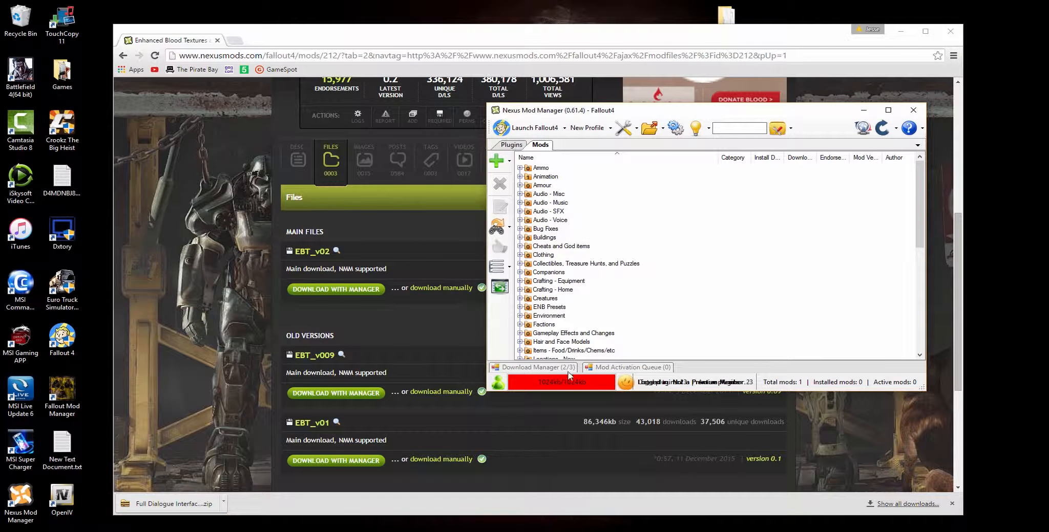
click(567, 368)
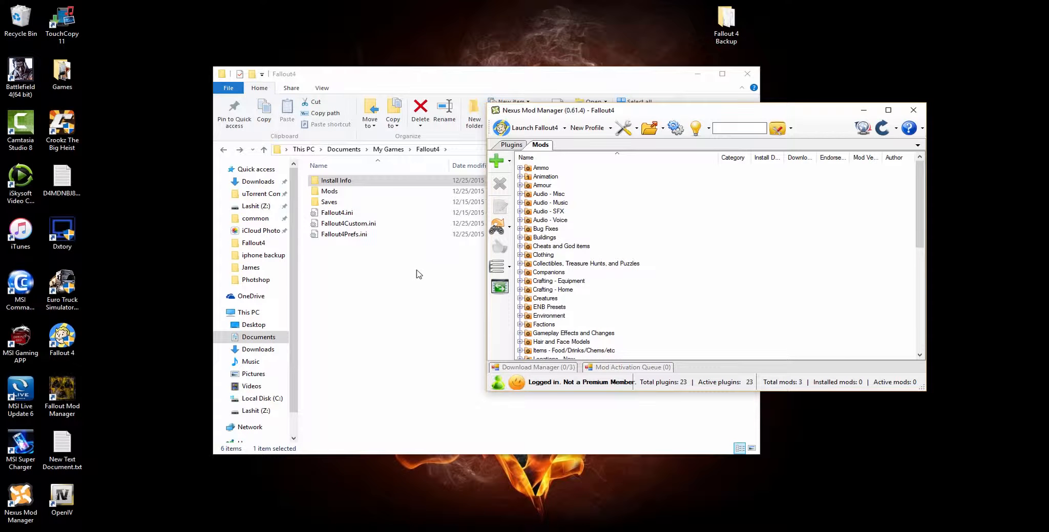
- Switch to File Explorer and cut the Full Dialogue Interface zip archive from the Downloads folder
click(419, 274)
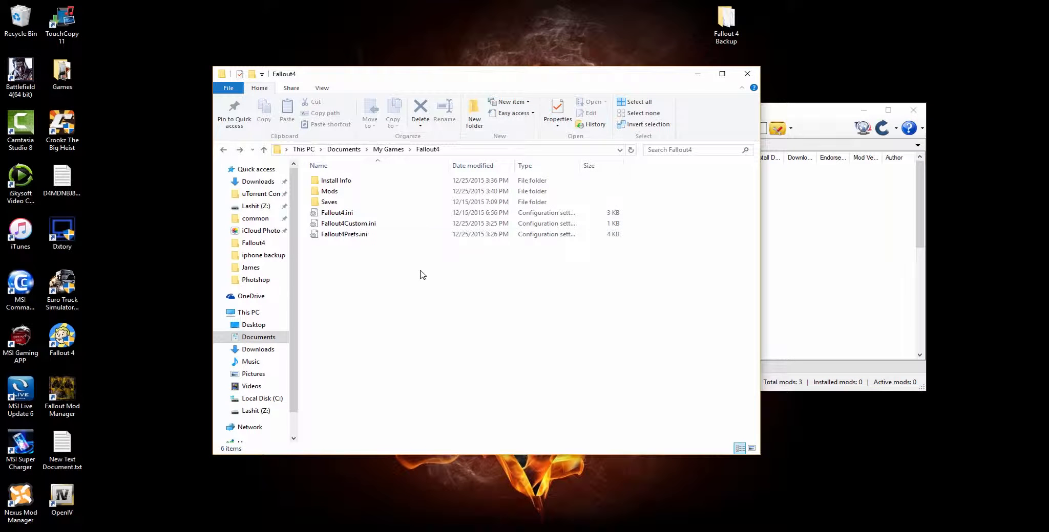
click(258, 181)
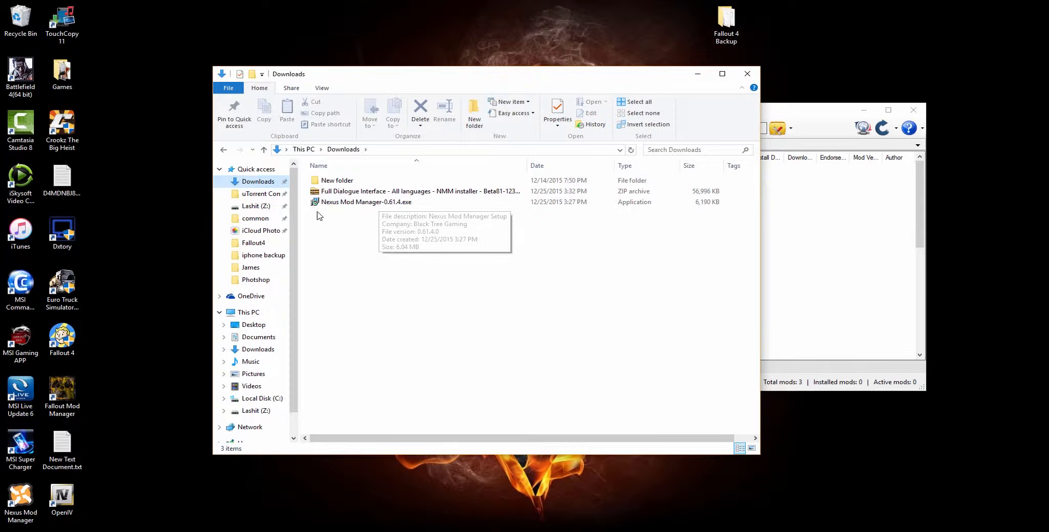
right_click(378, 193)
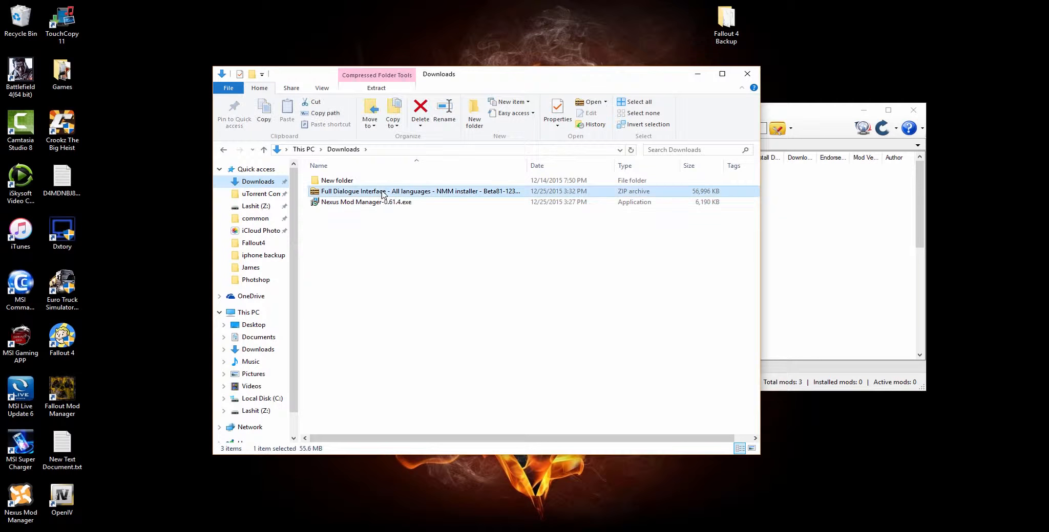
click(438, 390)
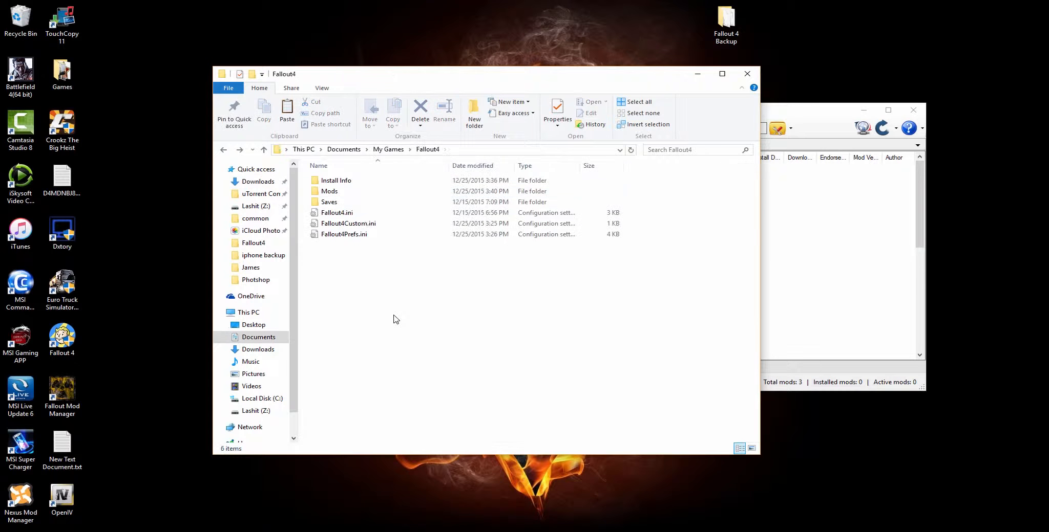
- Paste the Full Dialogue Interface archive into the Mods folder of My Games\Fallout4, alongside the other mod archives
double_click(331, 191)
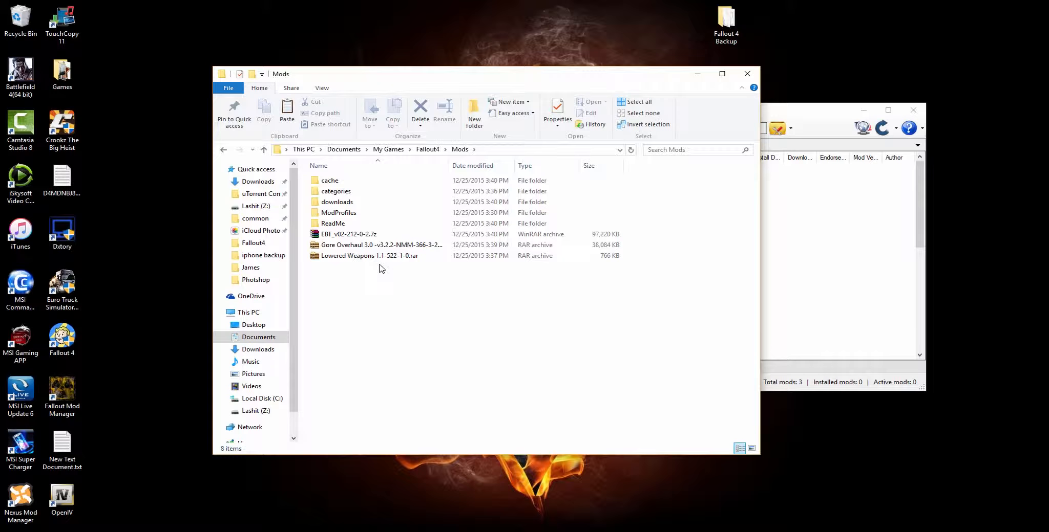
drag(327, 277, 352, 230)
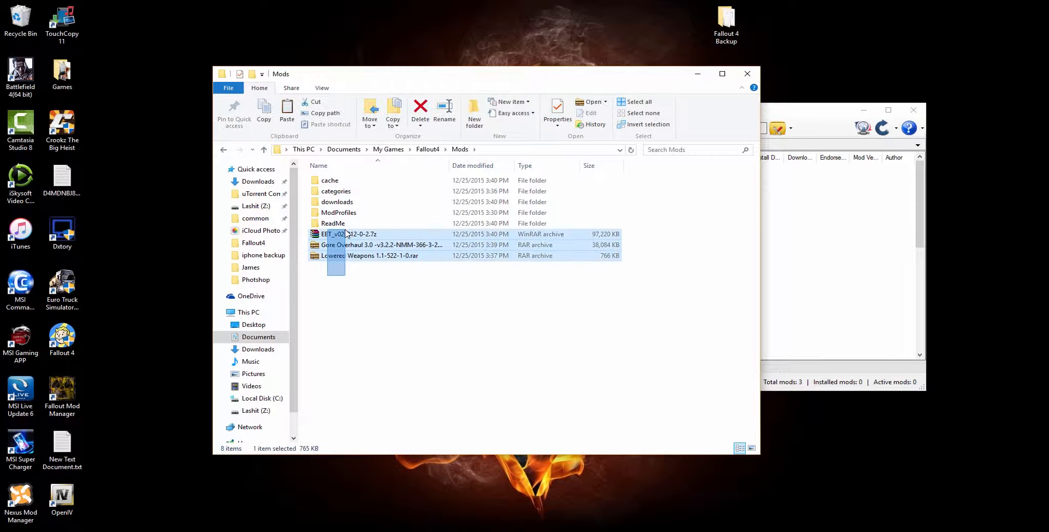
click(352, 288)
right_click(352, 288)
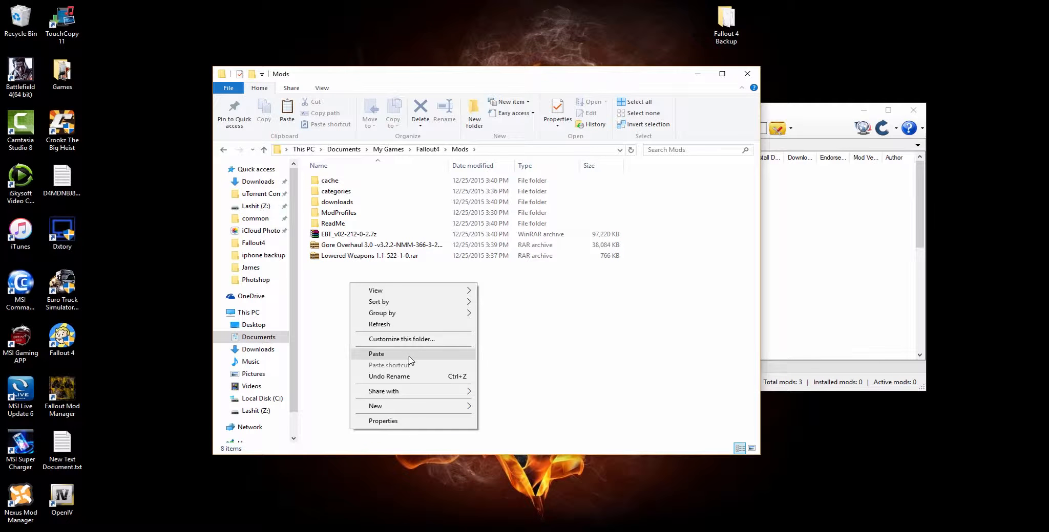
click(411, 355)
click(399, 322)
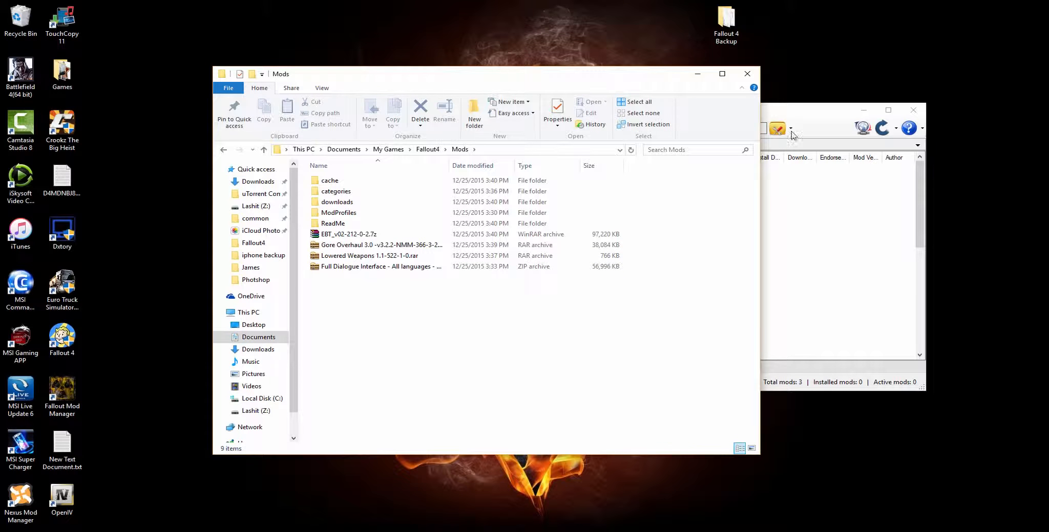
- Switch to Nexus Mod Manager and reload it for Fallout4 so the mods folder is rescanned
click(817, 129)
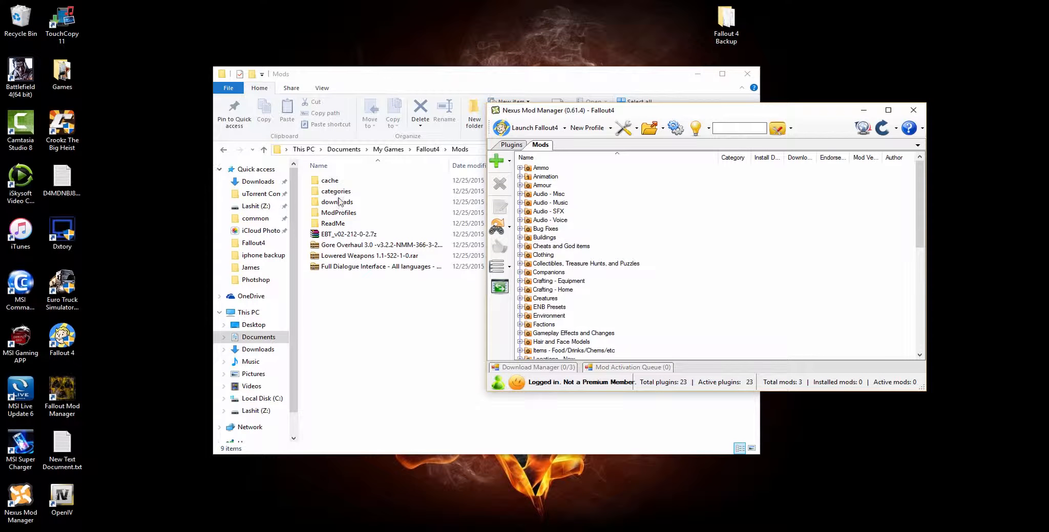
scroll(565, 313, down, 9)
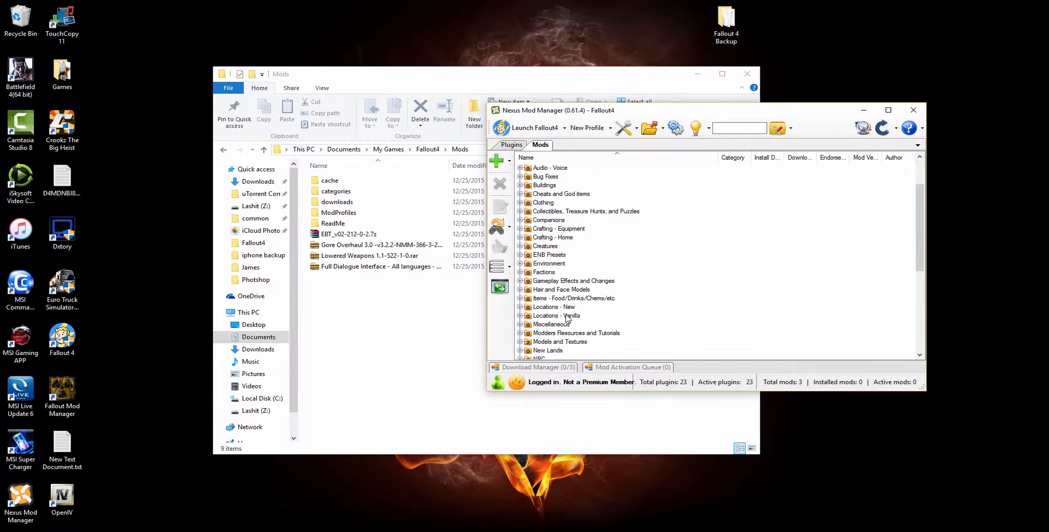
scroll(529, 295, up, 9)
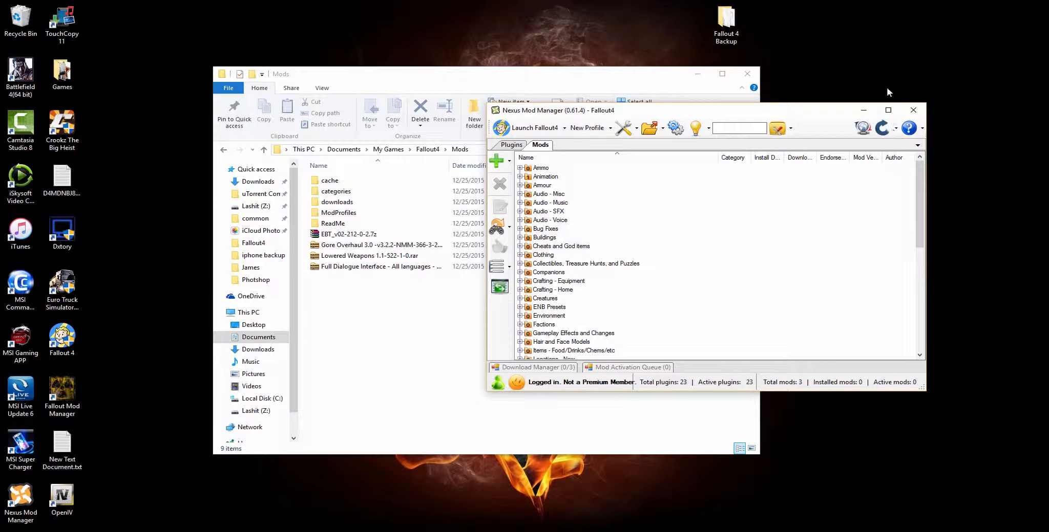
click(881, 129)
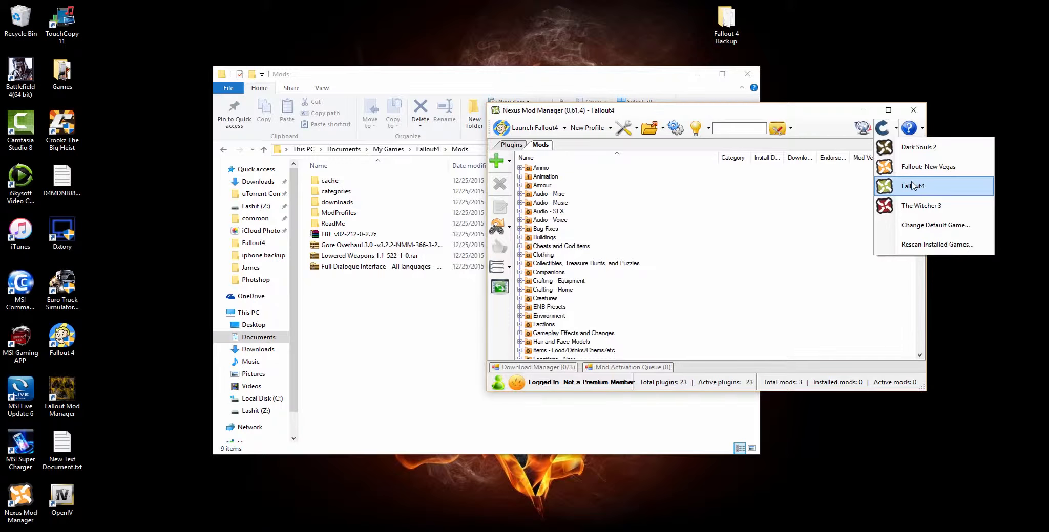
click(906, 184)
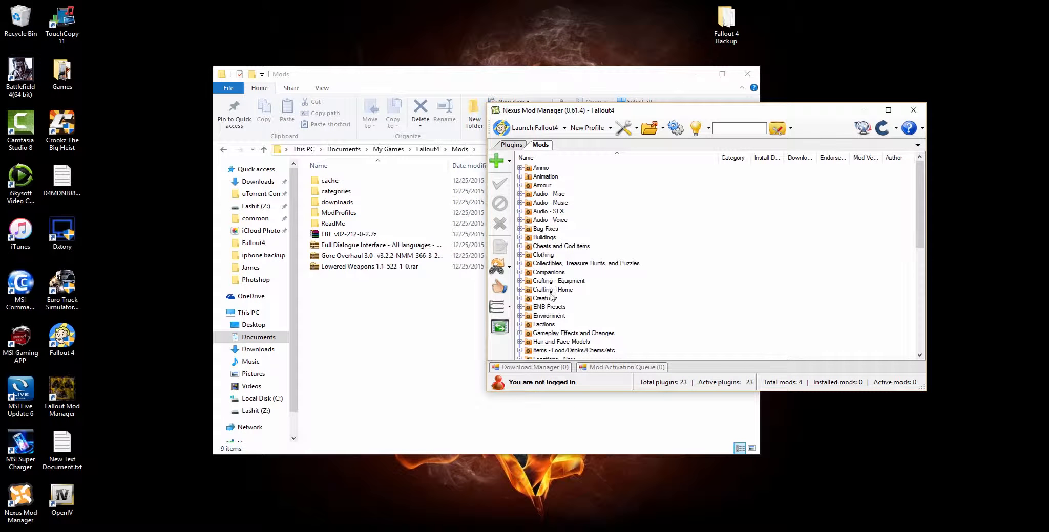
- Look through the mod categories for the downloaded mods, expanding Models and Textures and Animation among others
scroll(620, 252, down, 7)
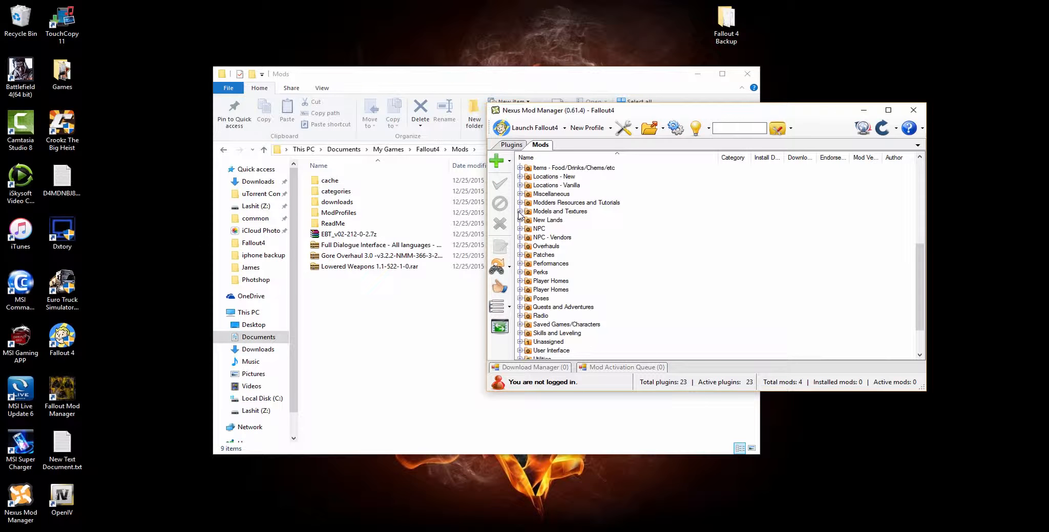
click(519, 211)
scroll(534, 328, down, 3)
click(520, 298)
click(552, 308)
scroll(557, 309, up, 10)
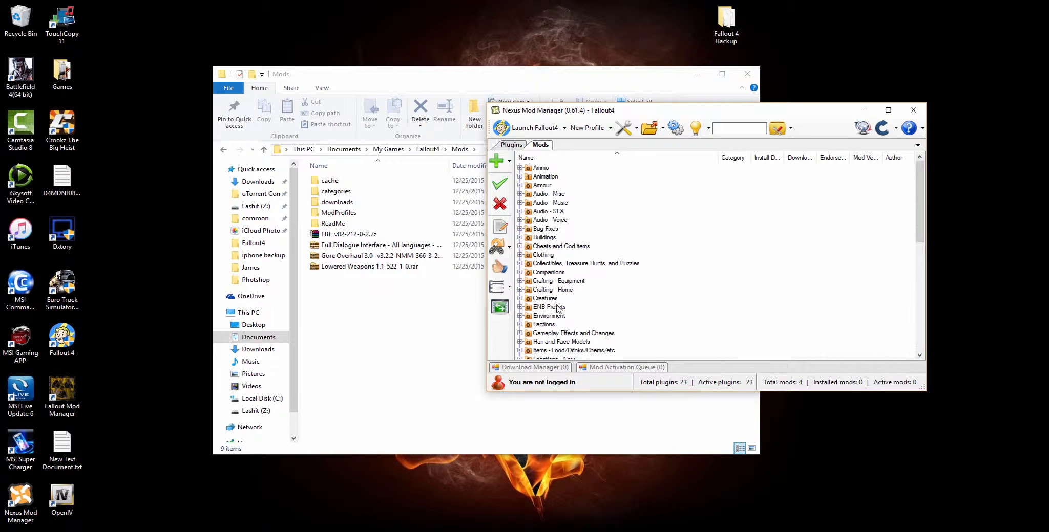
click(519, 176)
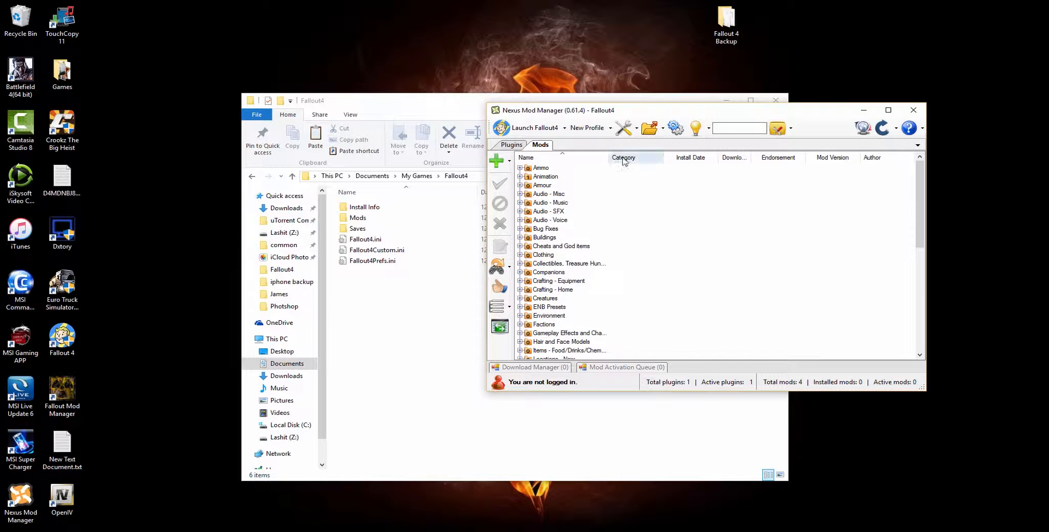
- Minimize File Explorer, reposition the mod manager, and install Full Dialogue Interface with the plain English Full Dialogue Interface option
click(722, 100)
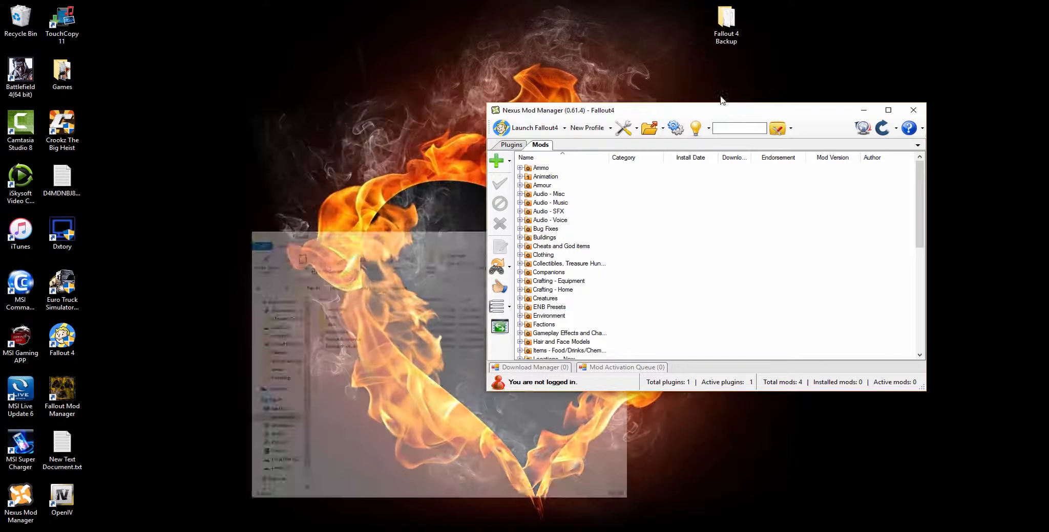
drag(664, 113, 489, 102)
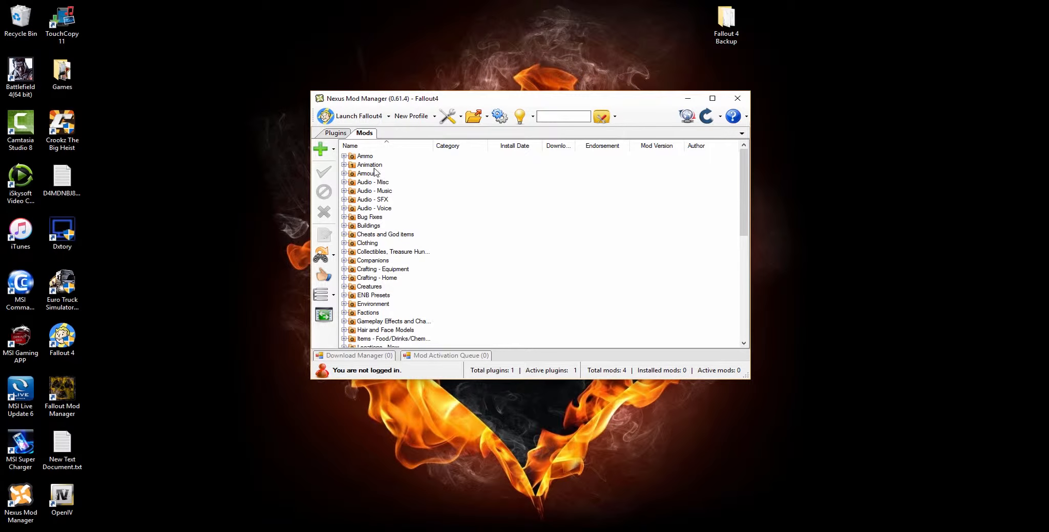
click(324, 172)
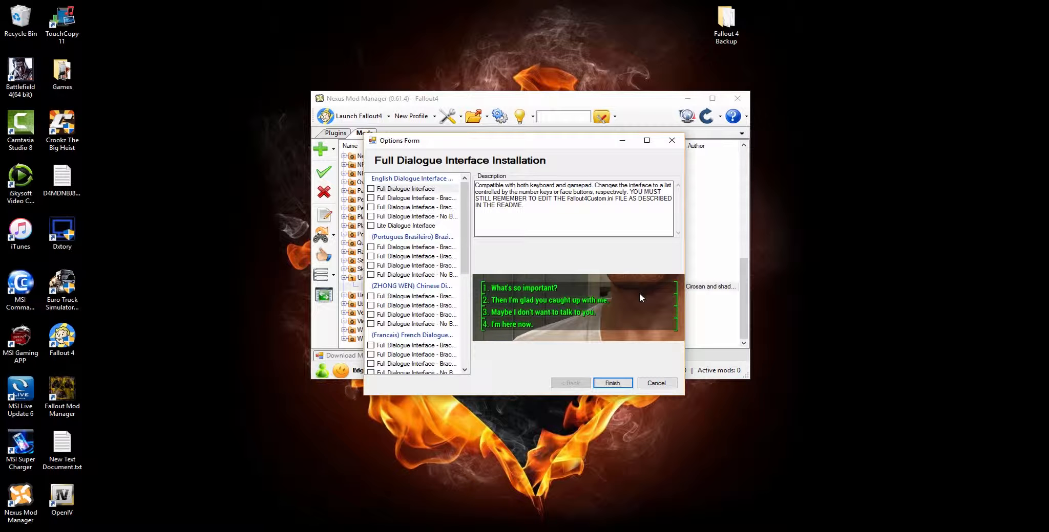
click(371, 189)
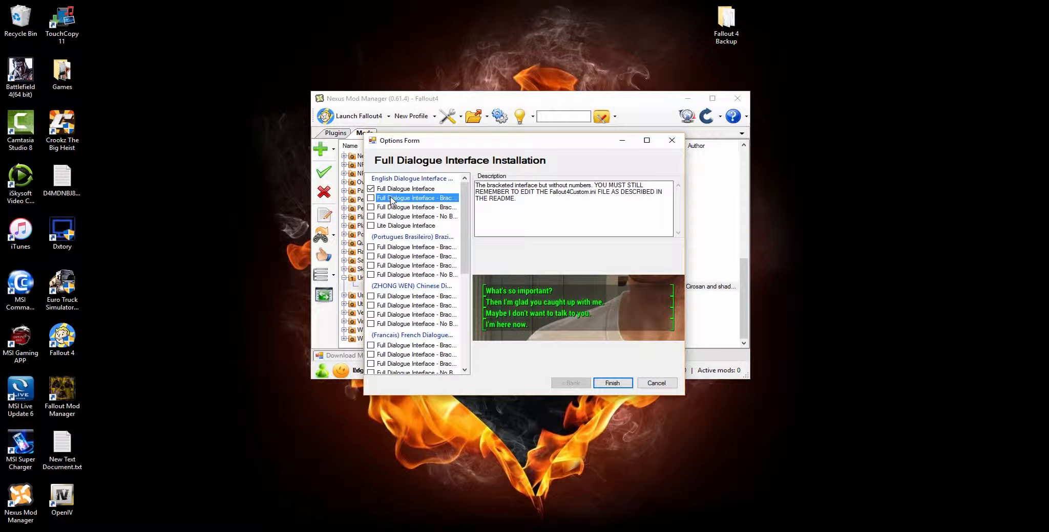
click(605, 382)
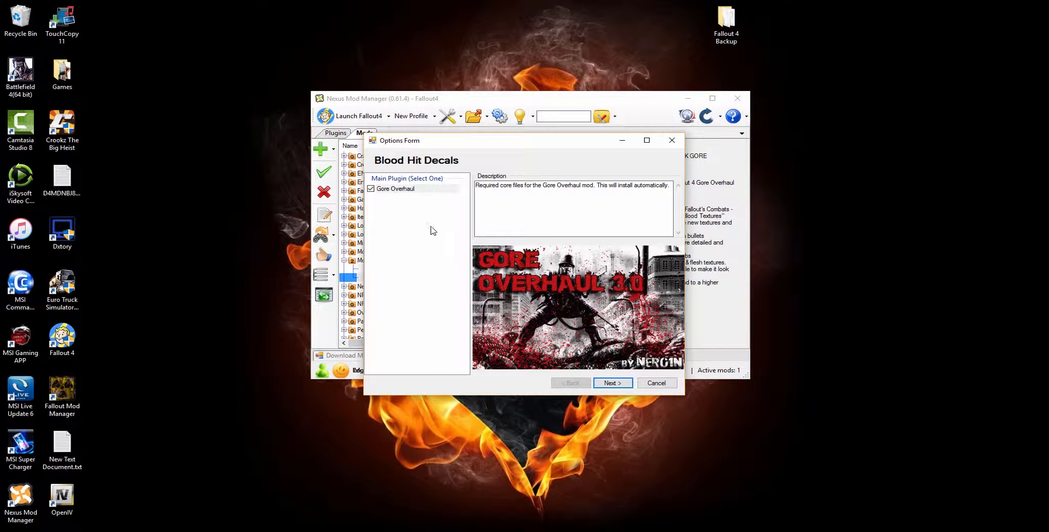
- Accept the Gore Overhaul core files in its installer and compare the Extreme v2 and Normal v2 blood hit decals
click(613, 383)
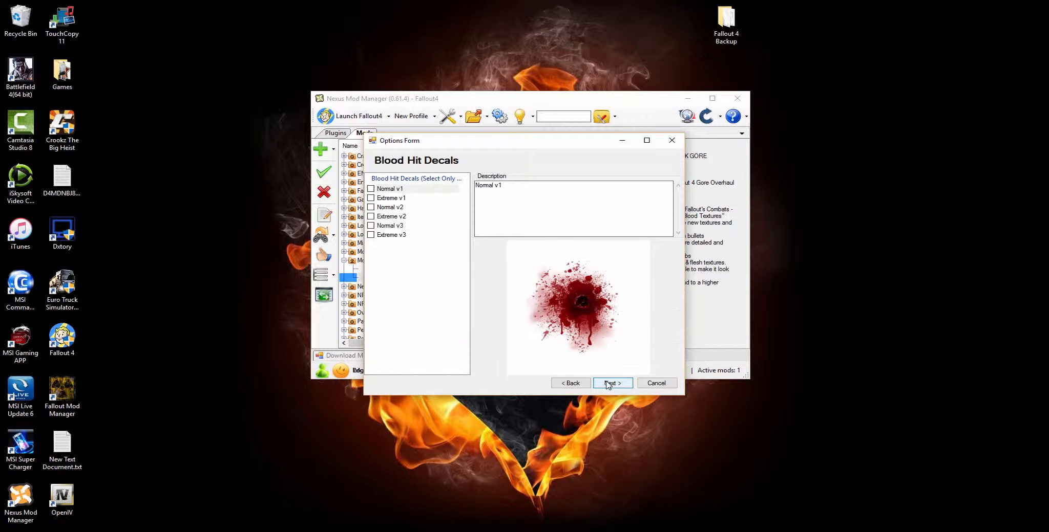
click(393, 217)
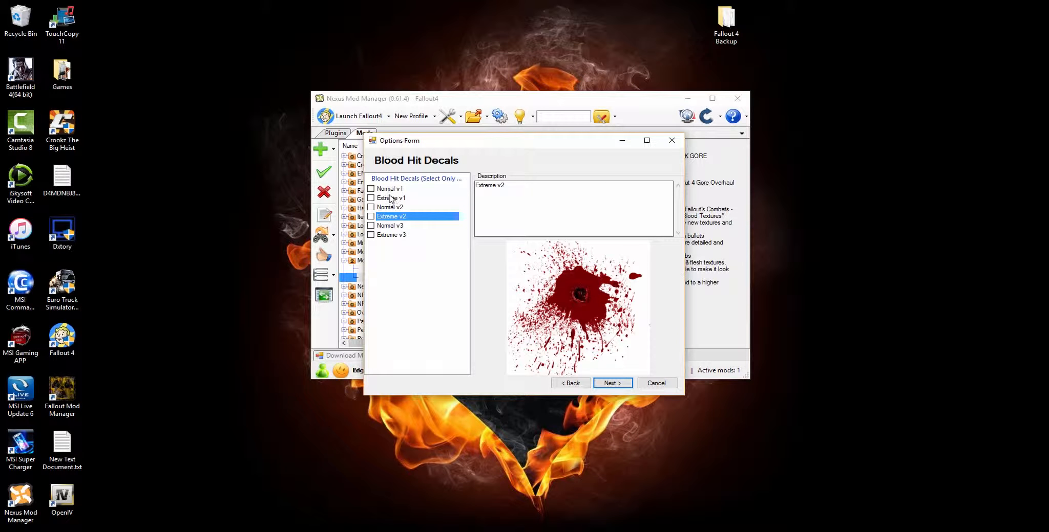
click(393, 208)
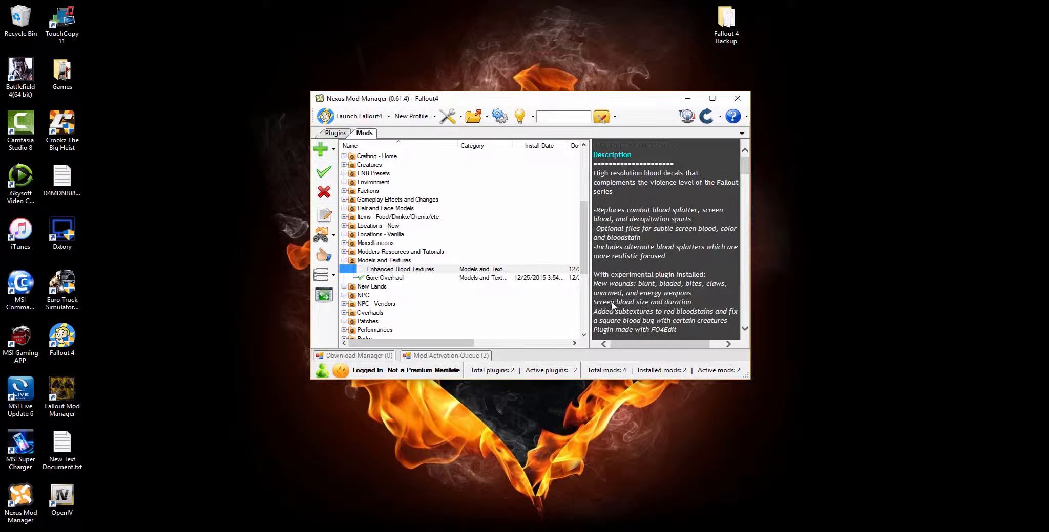
- Read the Enhanced Blood Textures description and run its installer with the main files and EBT - Default screen blood
scroll(615, 297, down, 10)
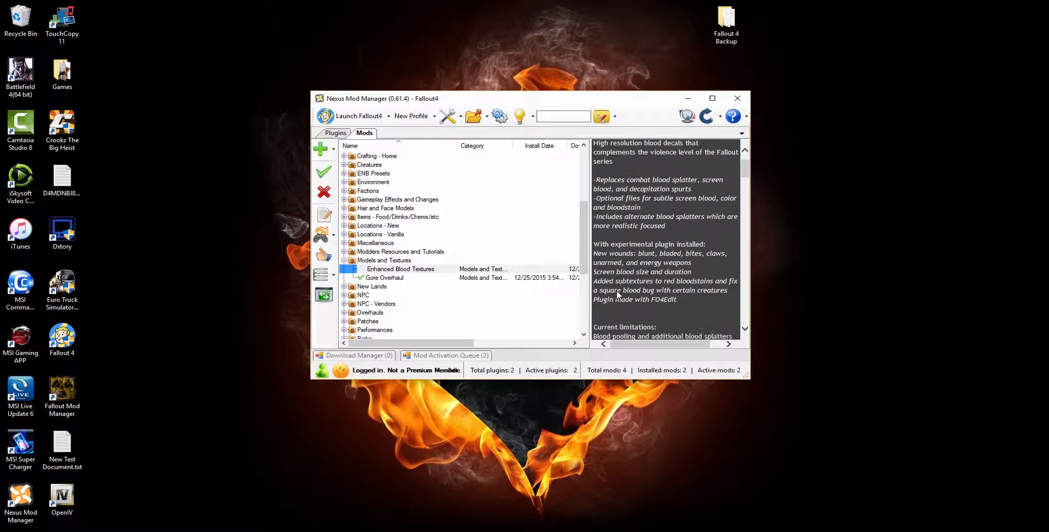
scroll(624, 297, down, 1)
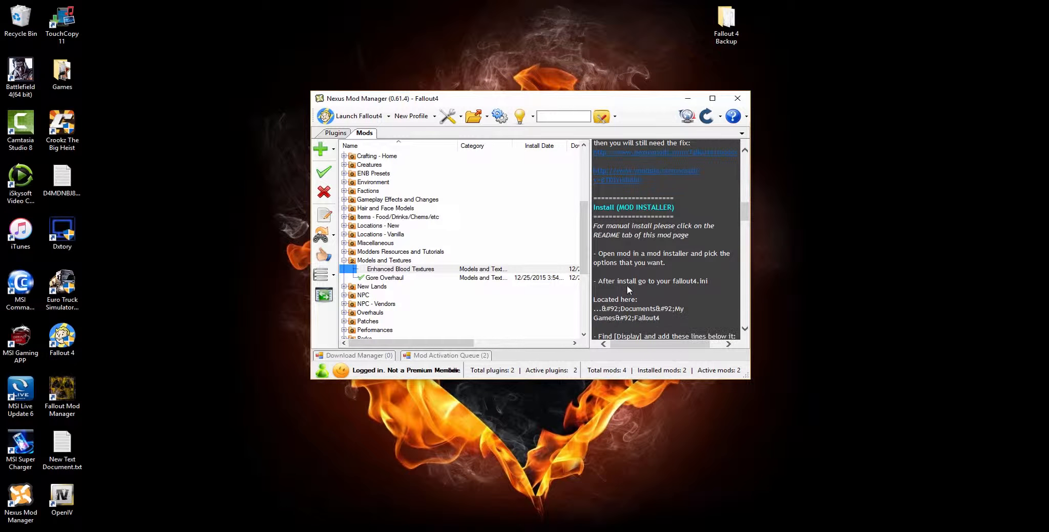
scroll(632, 235, down, 15)
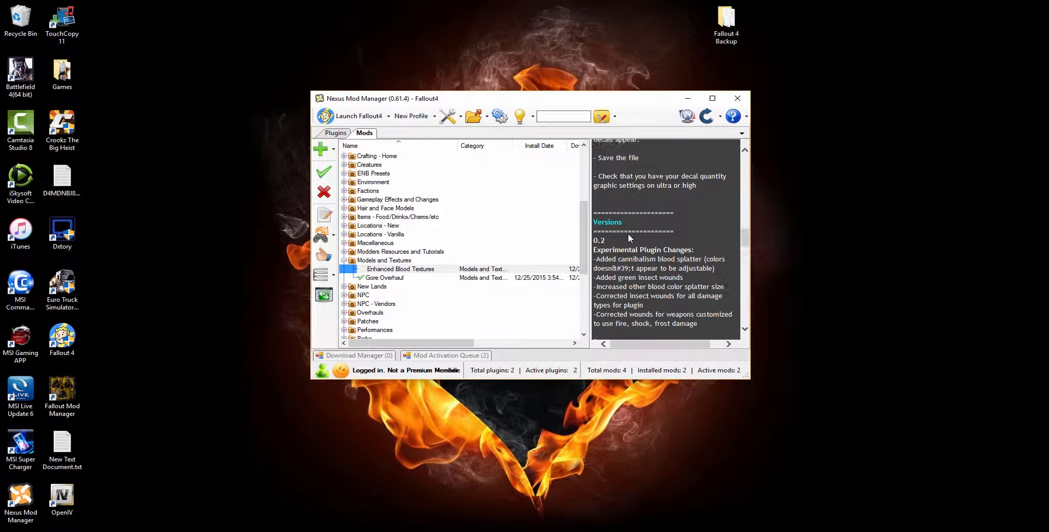
double_click(448, 271)
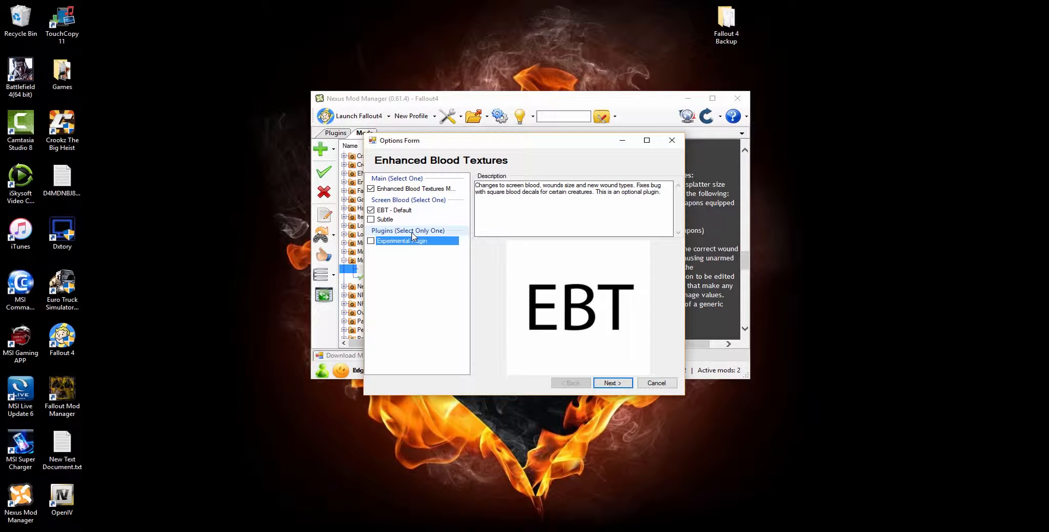
click(614, 383)
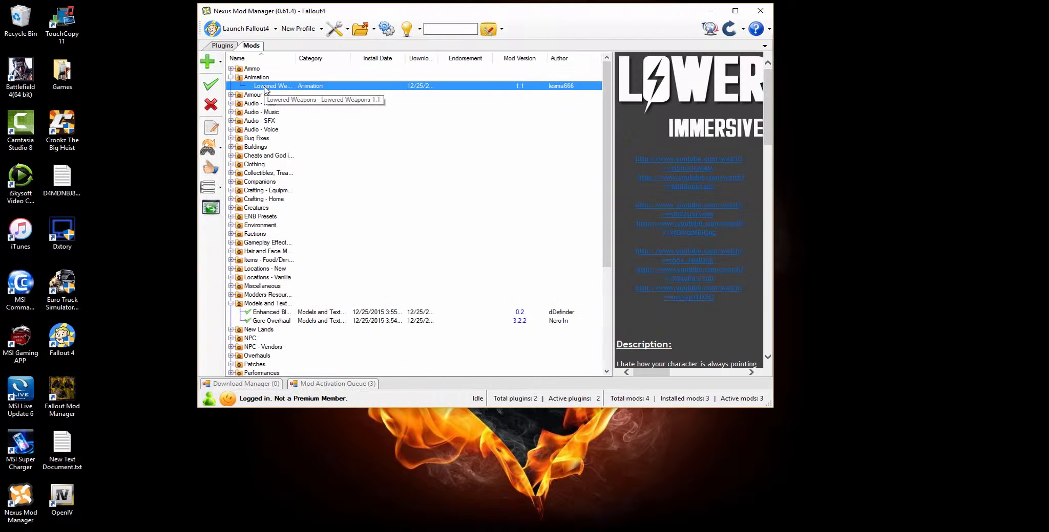
- Install and enable the Lowered Weapons mod, and read its installation notes
click(211, 84)
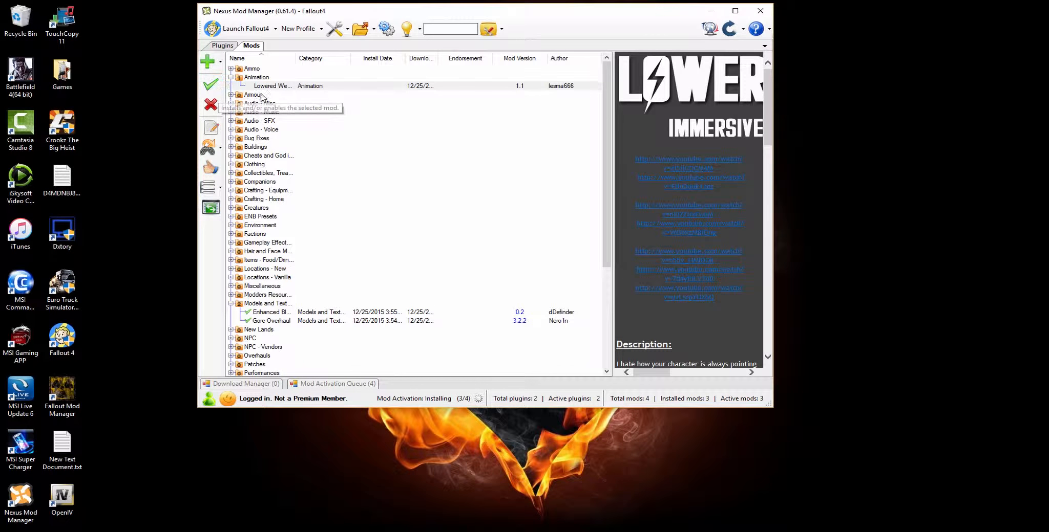
scroll(657, 304, down, 10)
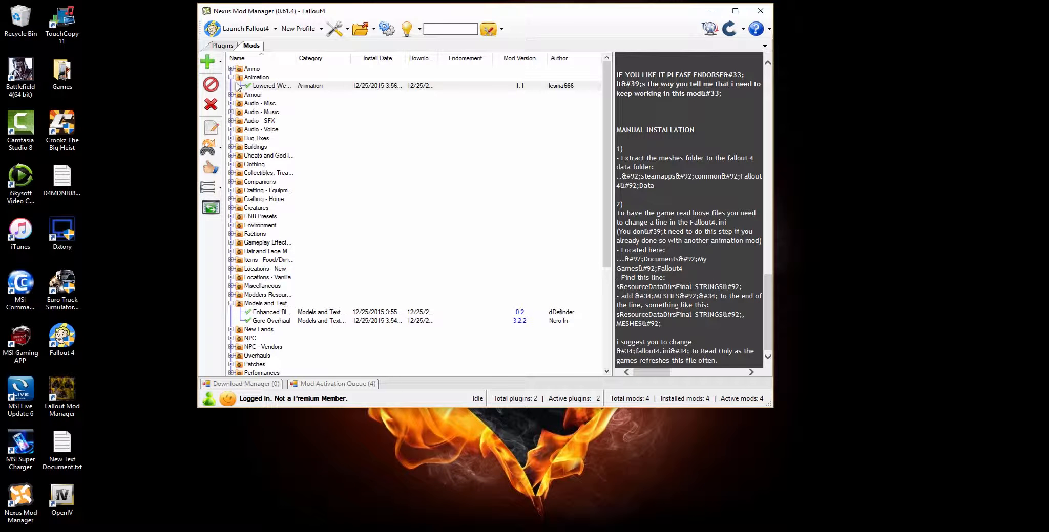
- Examine the plugin load order, the Cuts and Blunts 3.0.esp details and the list of installed mods
click(221, 49)
click(244, 81)
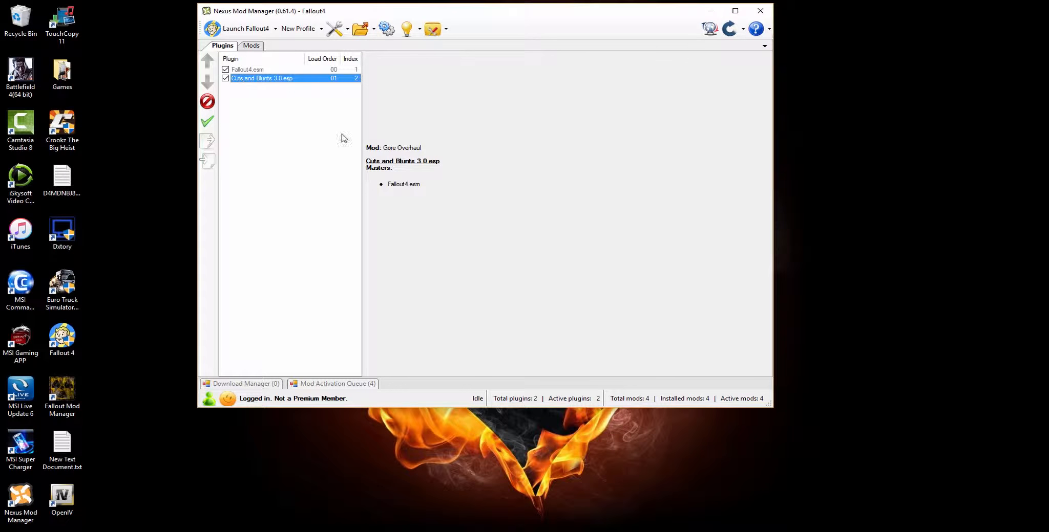
click(448, 146)
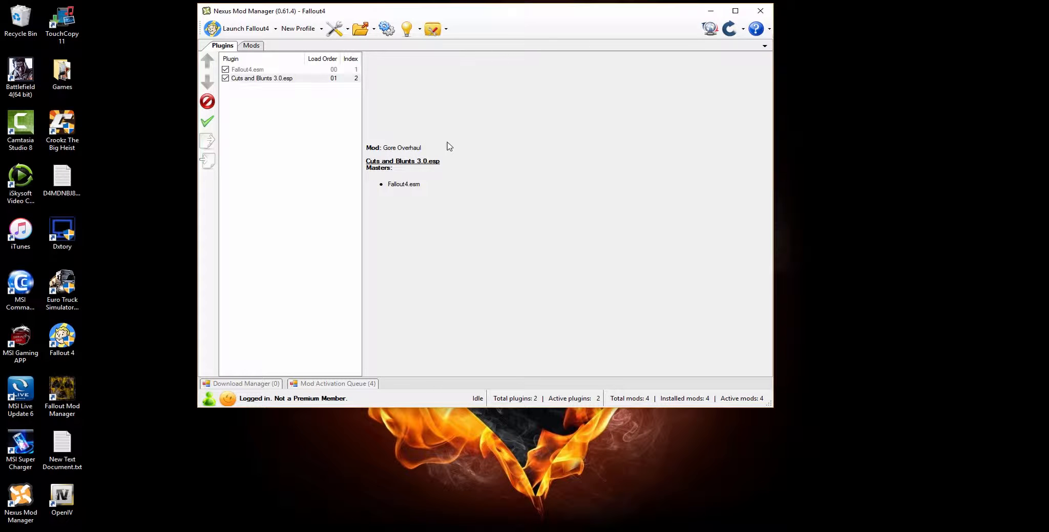
click(250, 45)
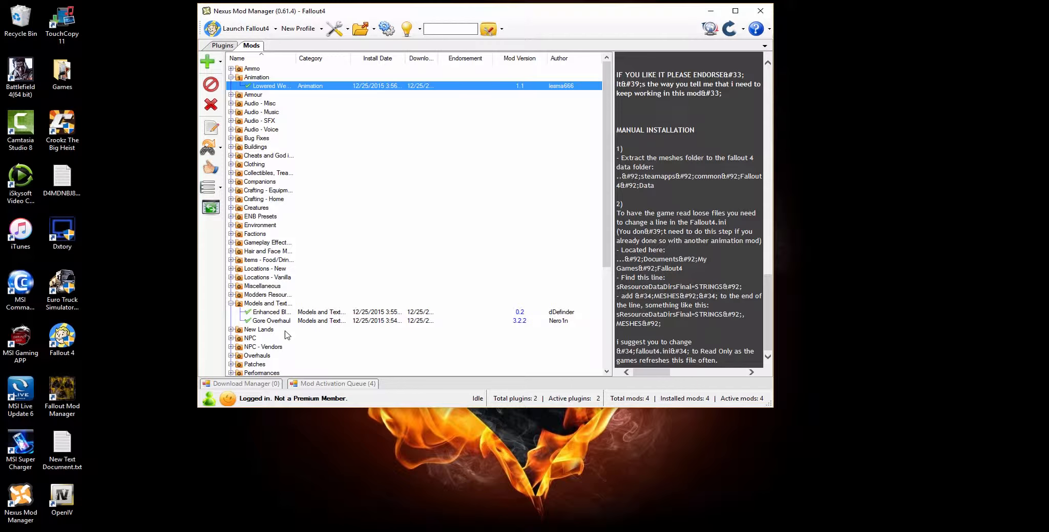
scroll(275, 352, down, 6)
scroll(277, 352, up, 6)
click(226, 48)
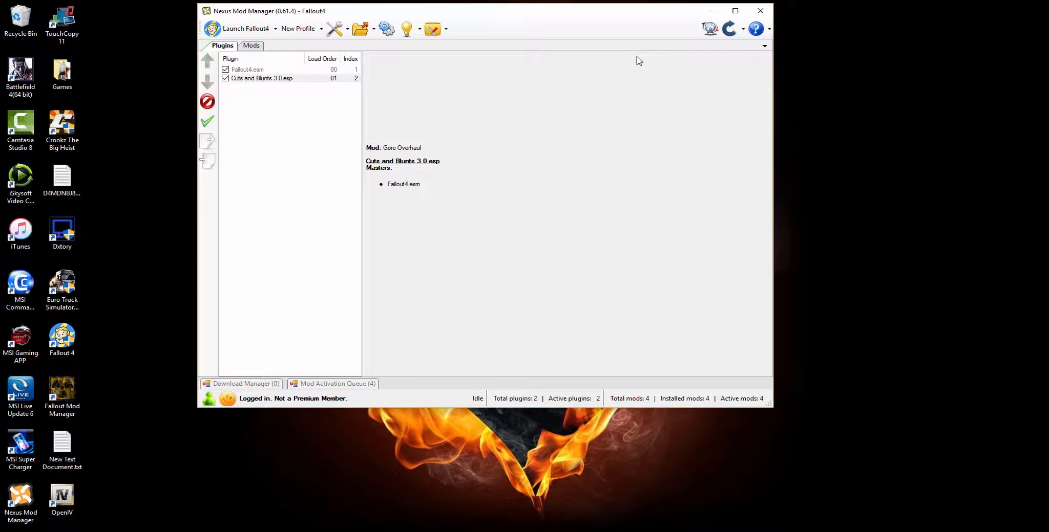
- Minimize the mod manager and launch Fallout 4 from the desktop
click(712, 13)
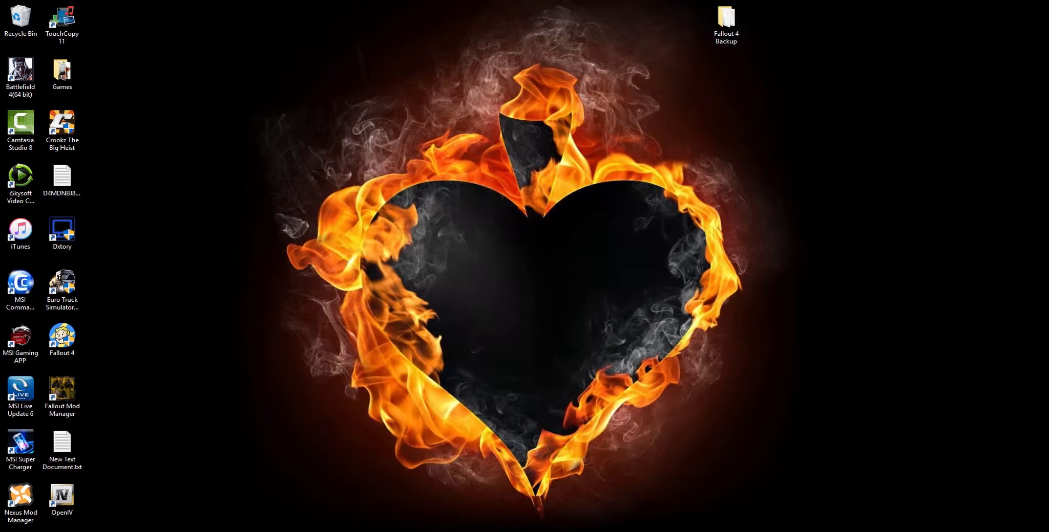
double_click(65, 347)
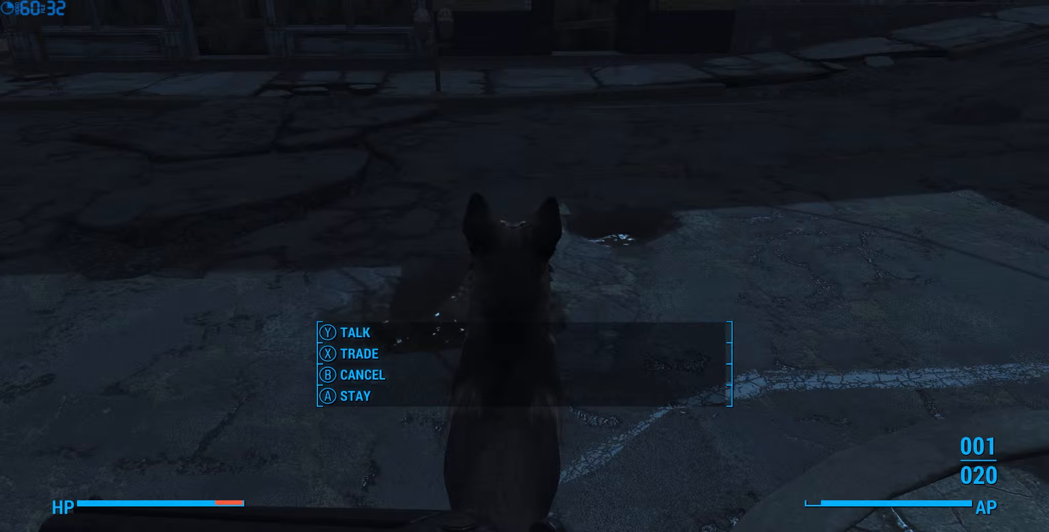
- Test the dialogue mod in the game by talking to the dog and asking "Any bad guys around, buddy?"
key(y)
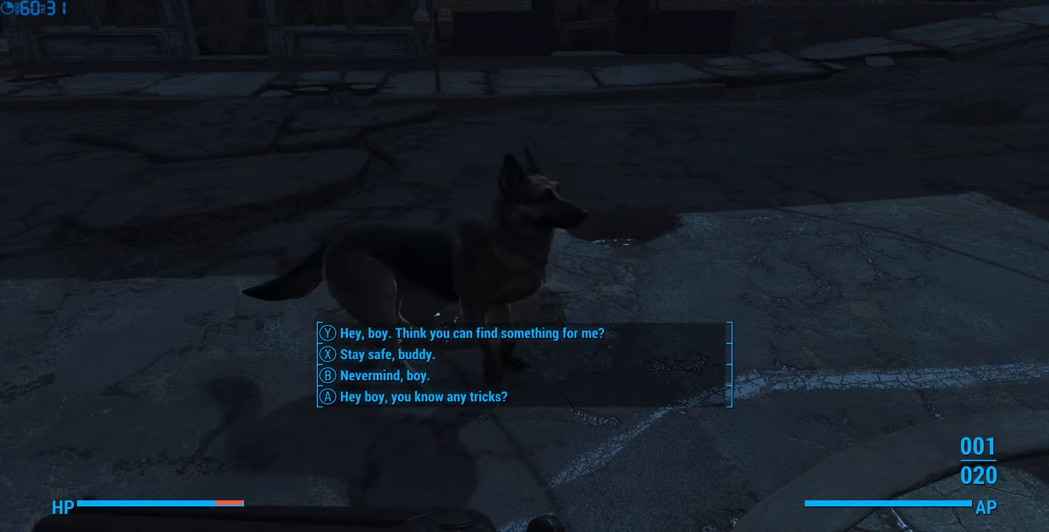
key(b)
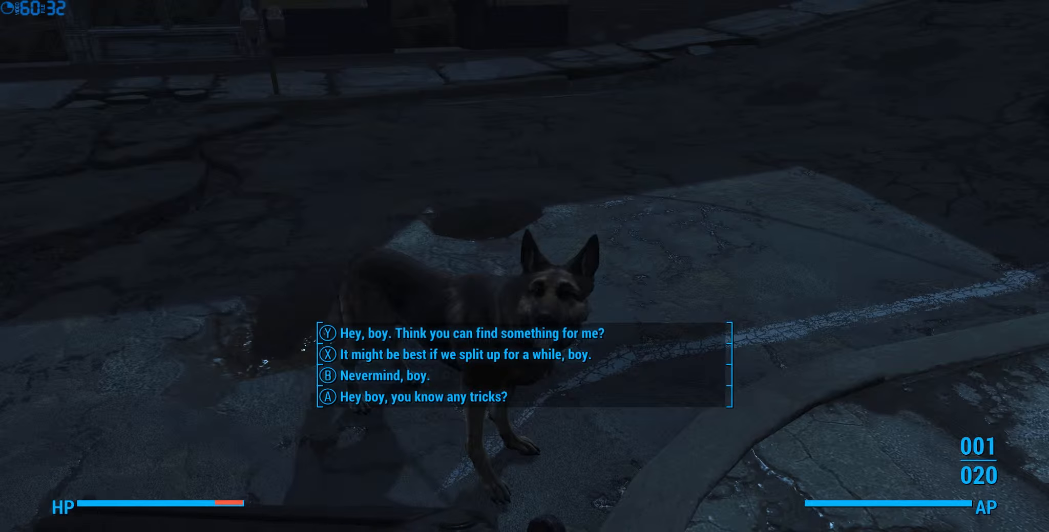
key(y)
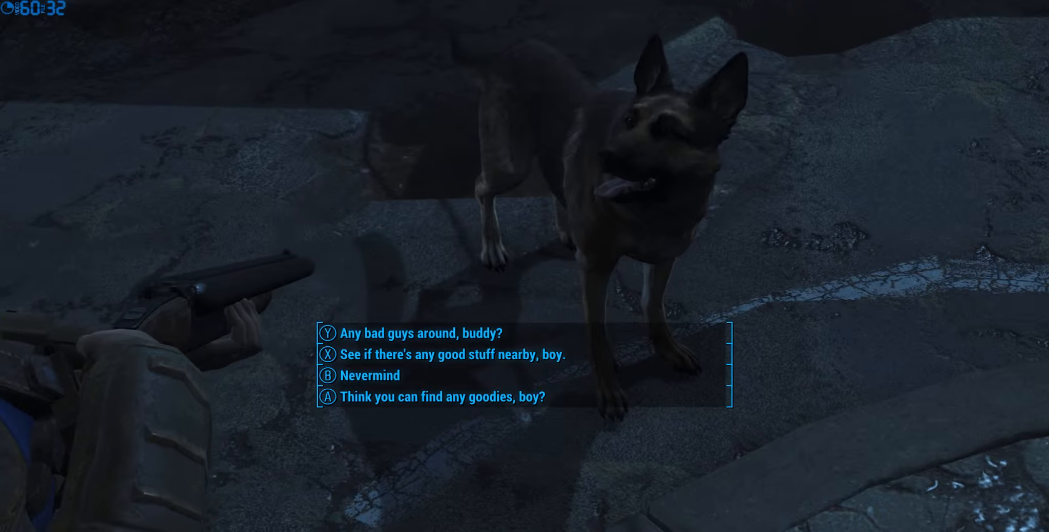
key(y)
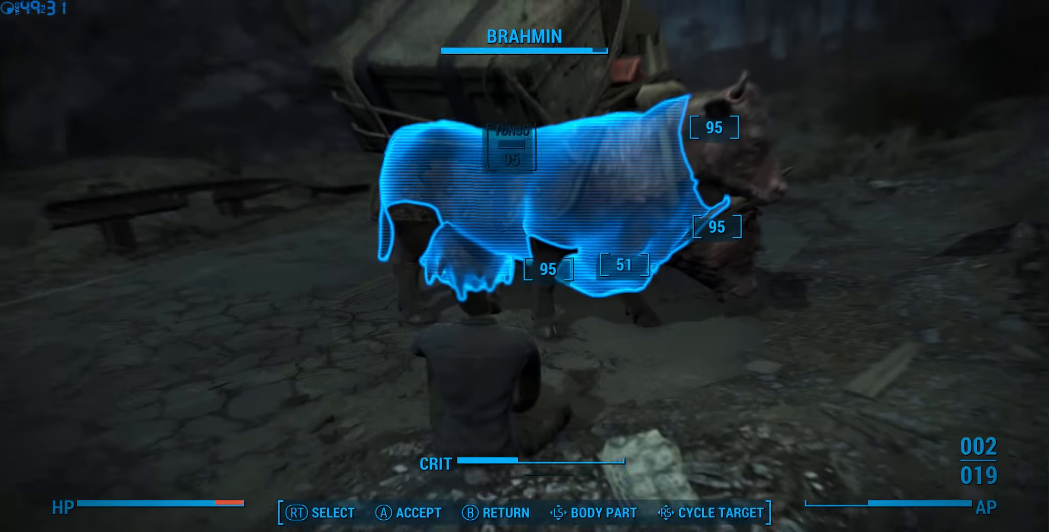
- Target Trashcan Carla's head in the game and fire to check the gore and blood mods
key(Right)
key(Up)
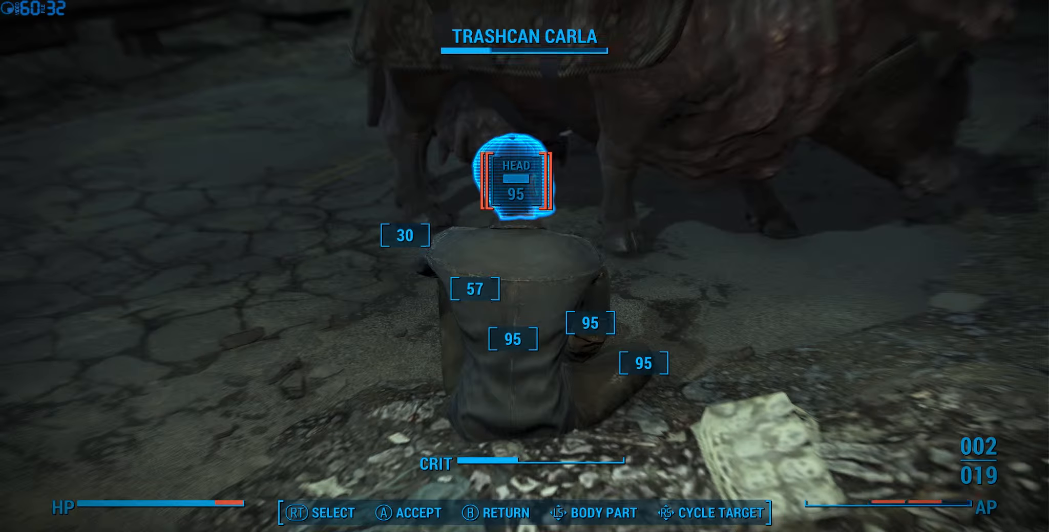
key(e)
key(space)
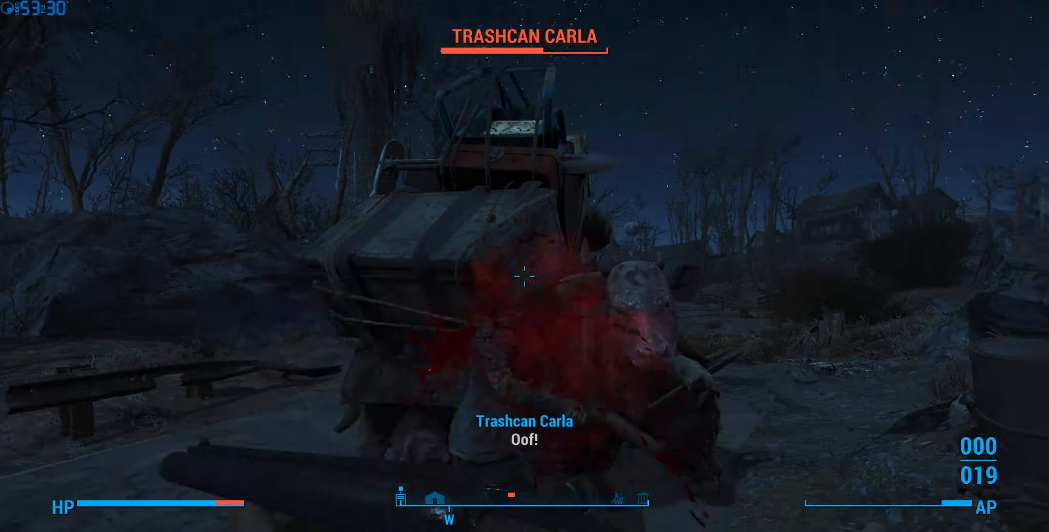
- Back away from the brahmin and shoot at Trashcan Carla, combining free shots with a V.A.T.S. attack
key(s)
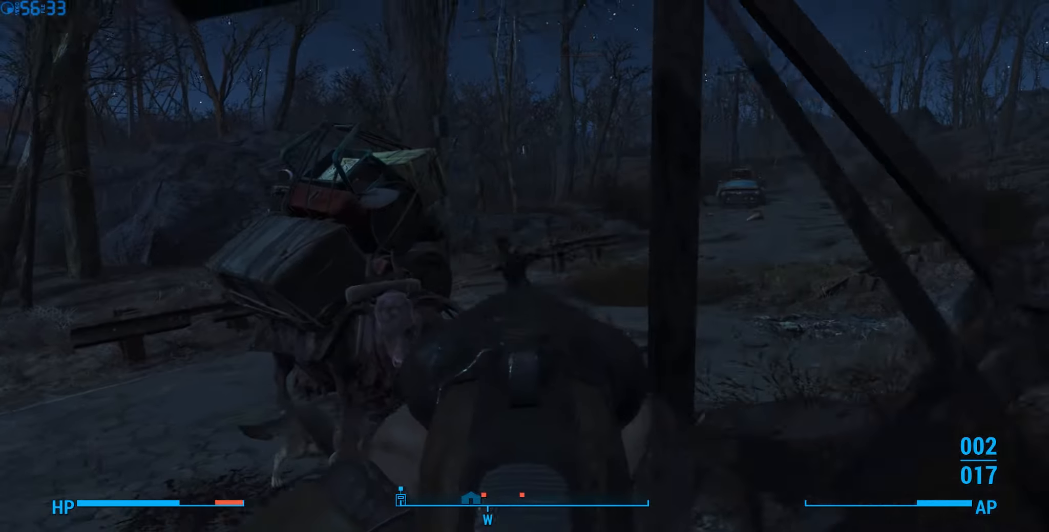
click(524, 277)
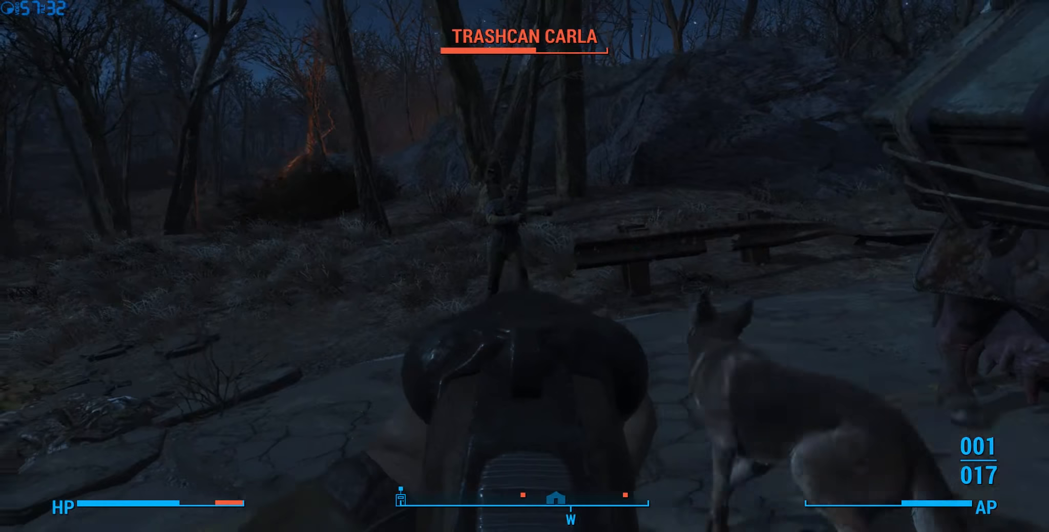
click(524, 276)
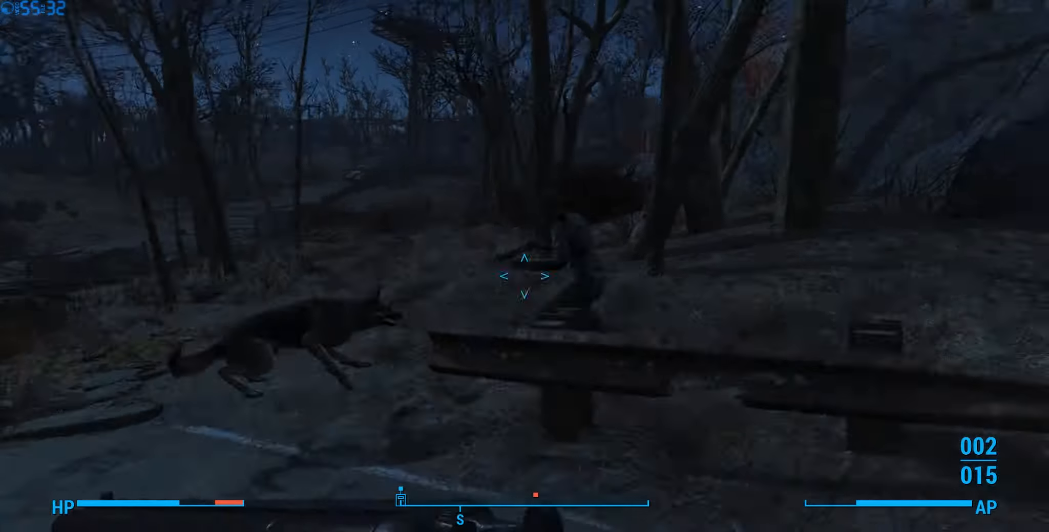
key(q)
key(Left)
click(490, 123)
key(e)
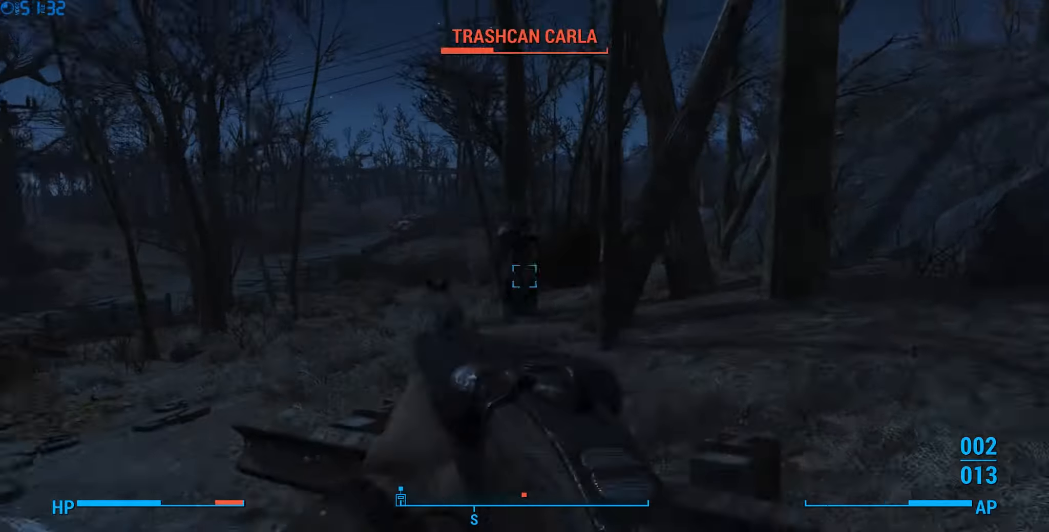
click(524, 276)
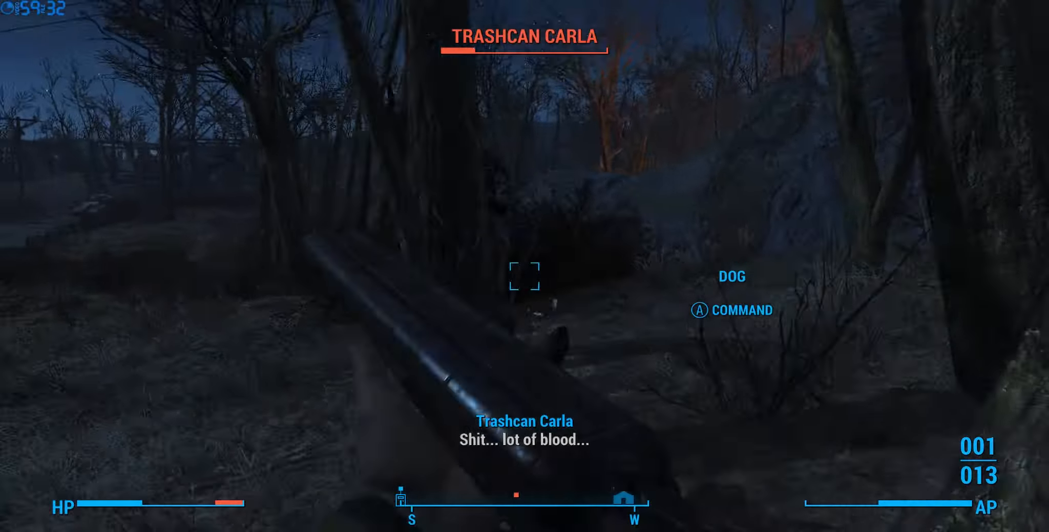
- Reload the shotgun, queue V.A.T.S. shots at Trashcan Carla's head and execute them
key(r)
key(q)
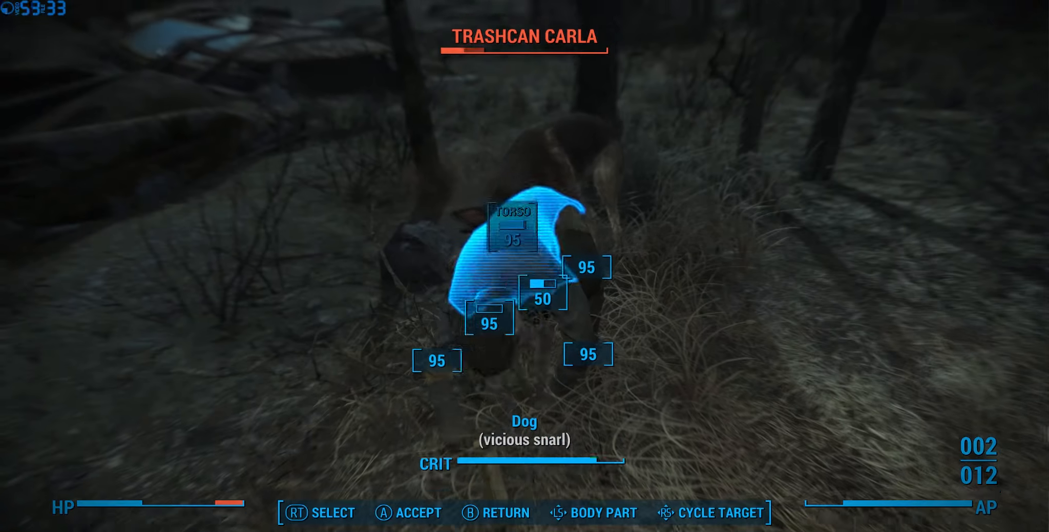
click(490, 308)
click(490, 308)
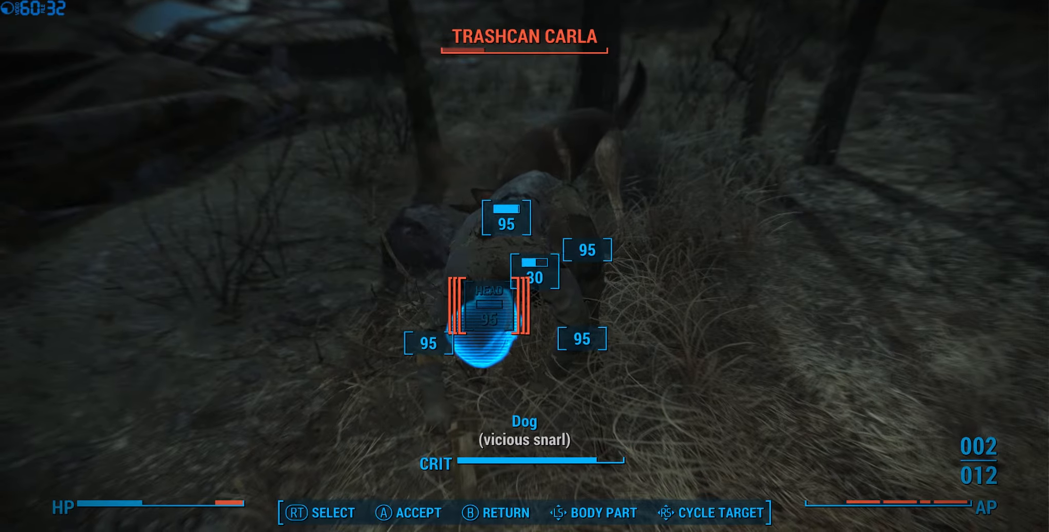
key(e)
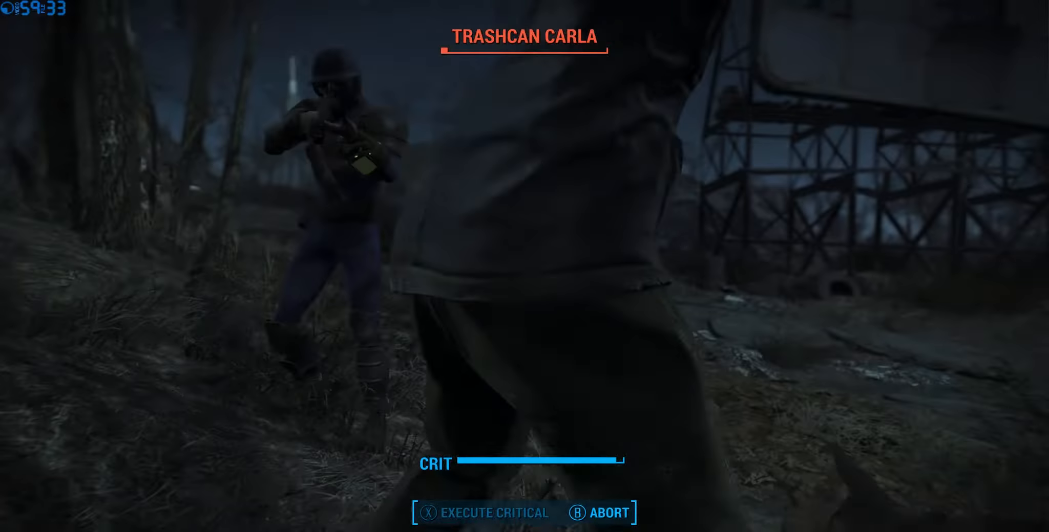